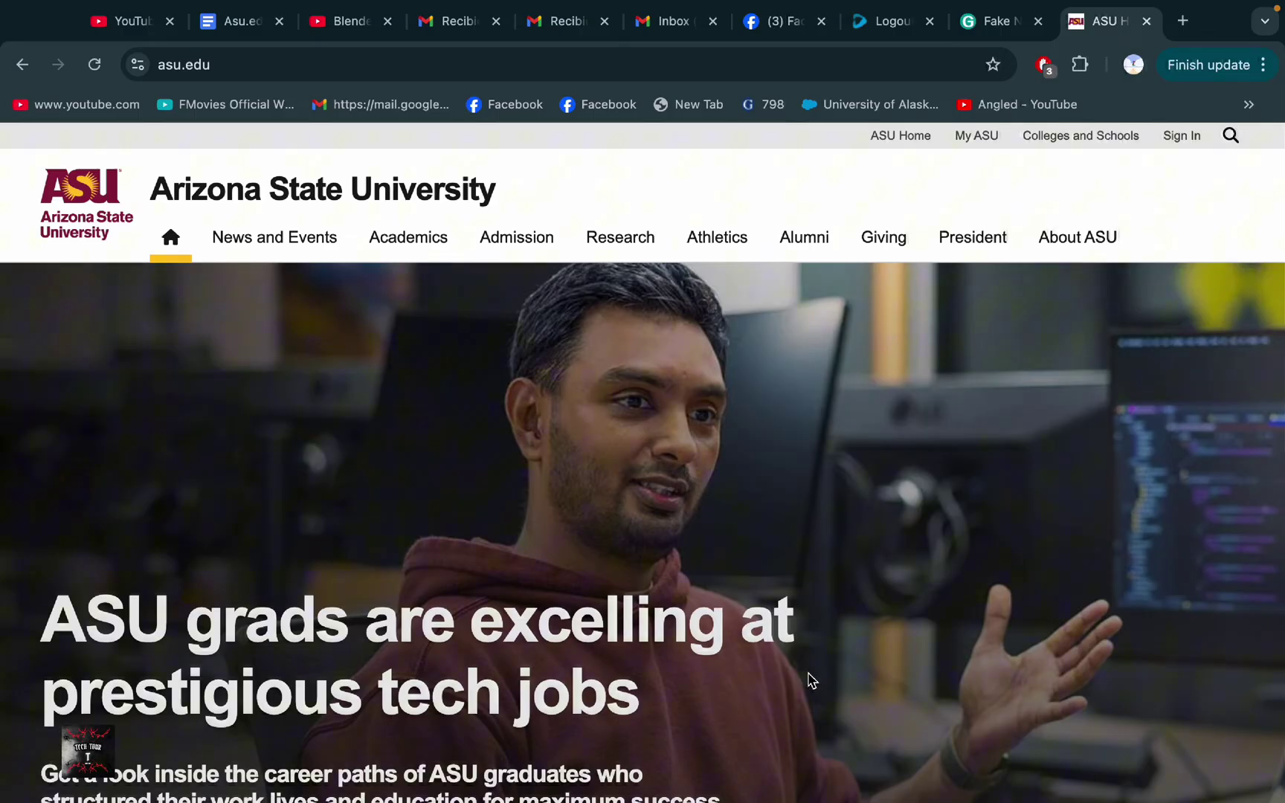
{"action": "scroll", "coordinate": [811, 681], "scroll_direction": "down", "scroll_amount": 1}
{"action": "scroll", "coordinate": [811, 682], "scroll_direction": "up", "scroll_amount": 1}
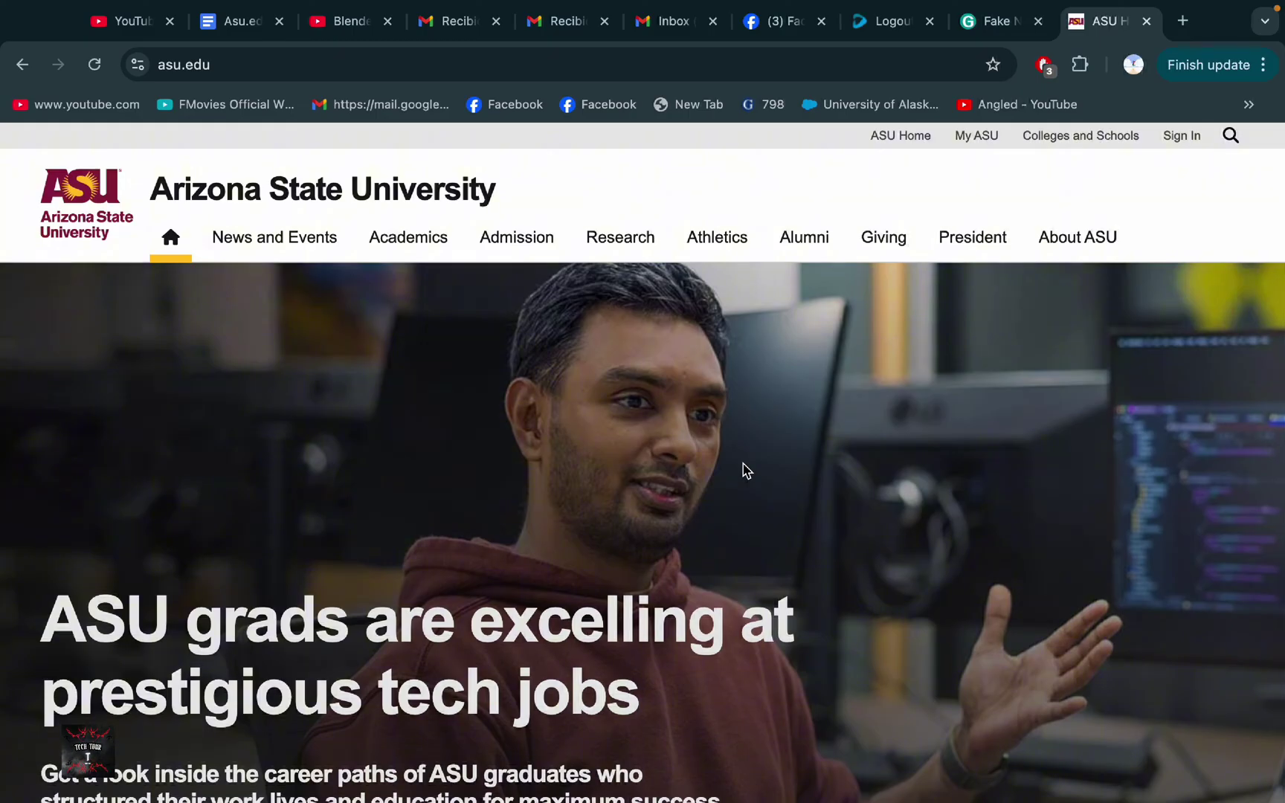
Step: Go to My ASU and clear the remembered ASURITE user ID on the sign-in page
{"action": "left_click", "coordinate": [664, 21]}
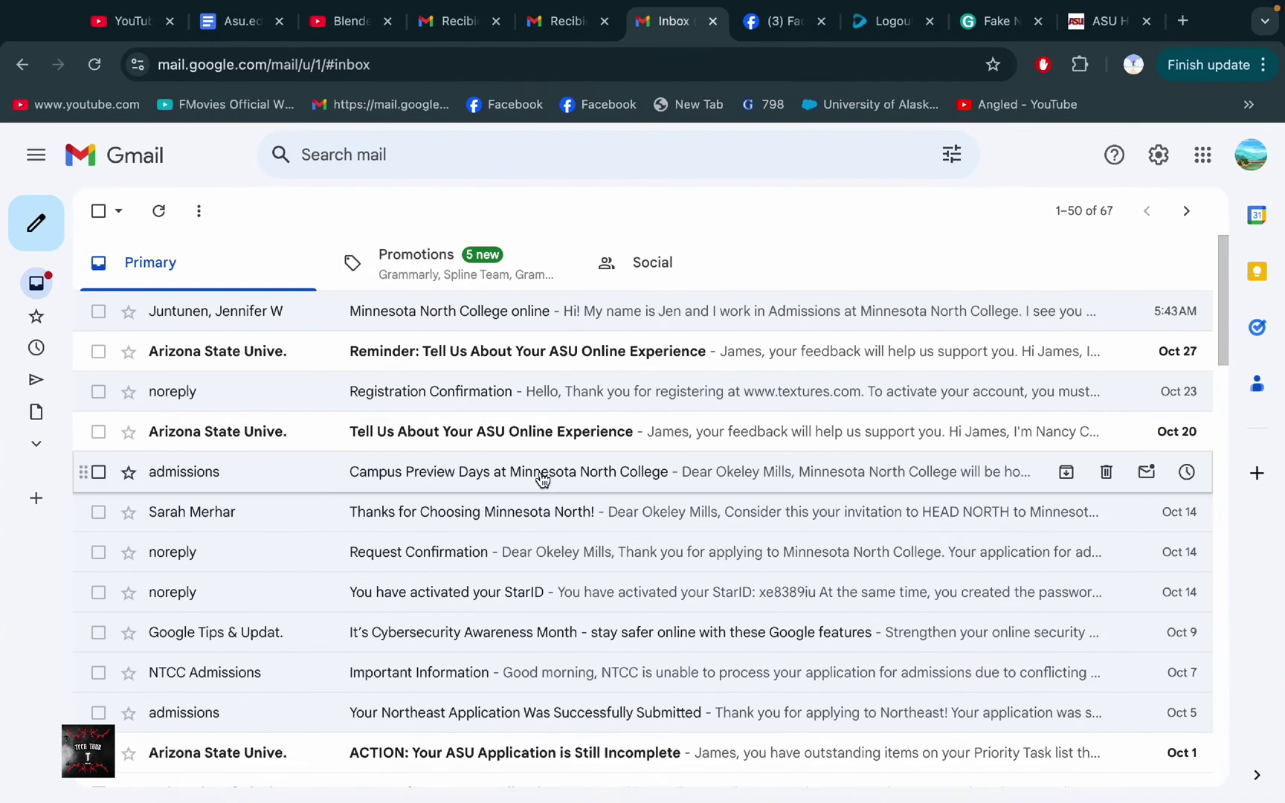
{"action": "scroll", "coordinate": [643, 522], "scroll_direction": "down", "scroll_amount": 2}
{"action": "scroll", "coordinate": [684, 582], "scroll_direction": "down", "scroll_amount": 5}
{"action": "scroll", "coordinate": [684, 583], "scroll_direction": "down", "scroll_amount": 2}
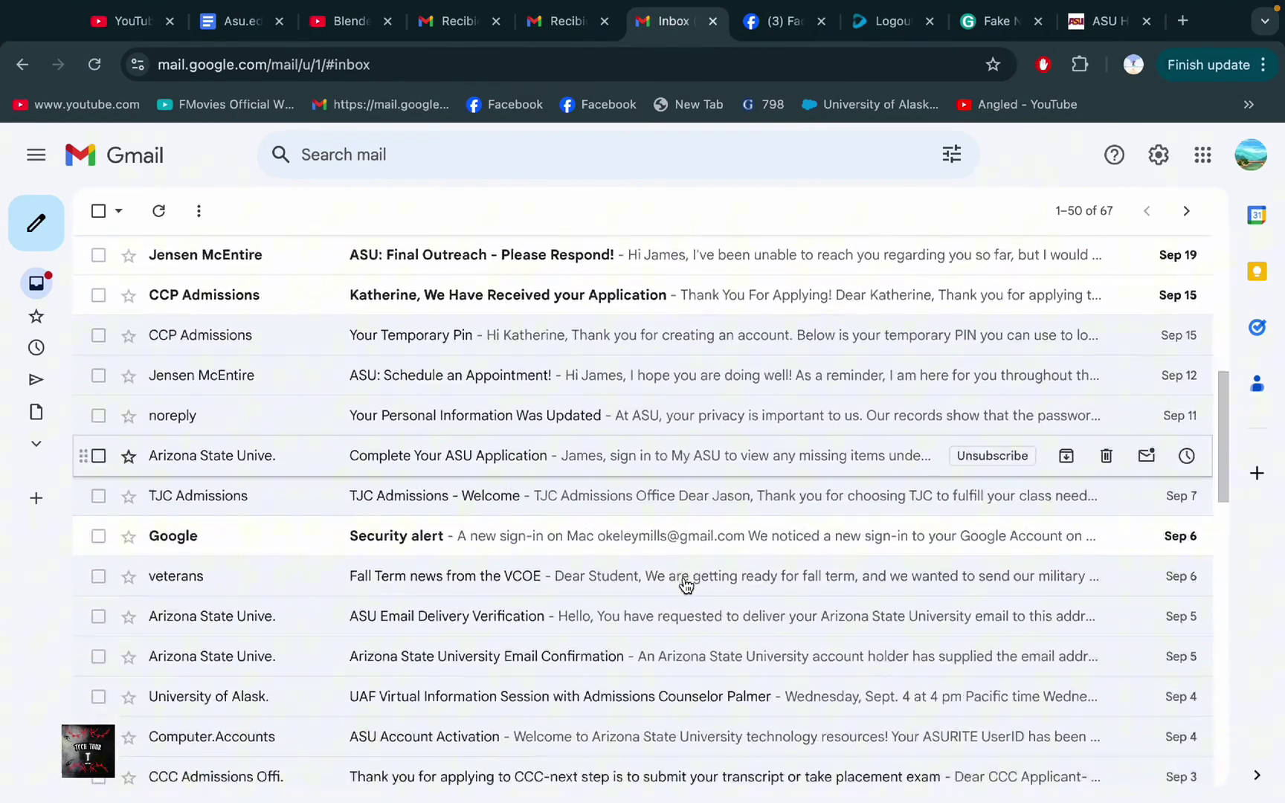
{"action": "scroll", "coordinate": [685, 583], "scroll_direction": "up", "scroll_amount": 10}
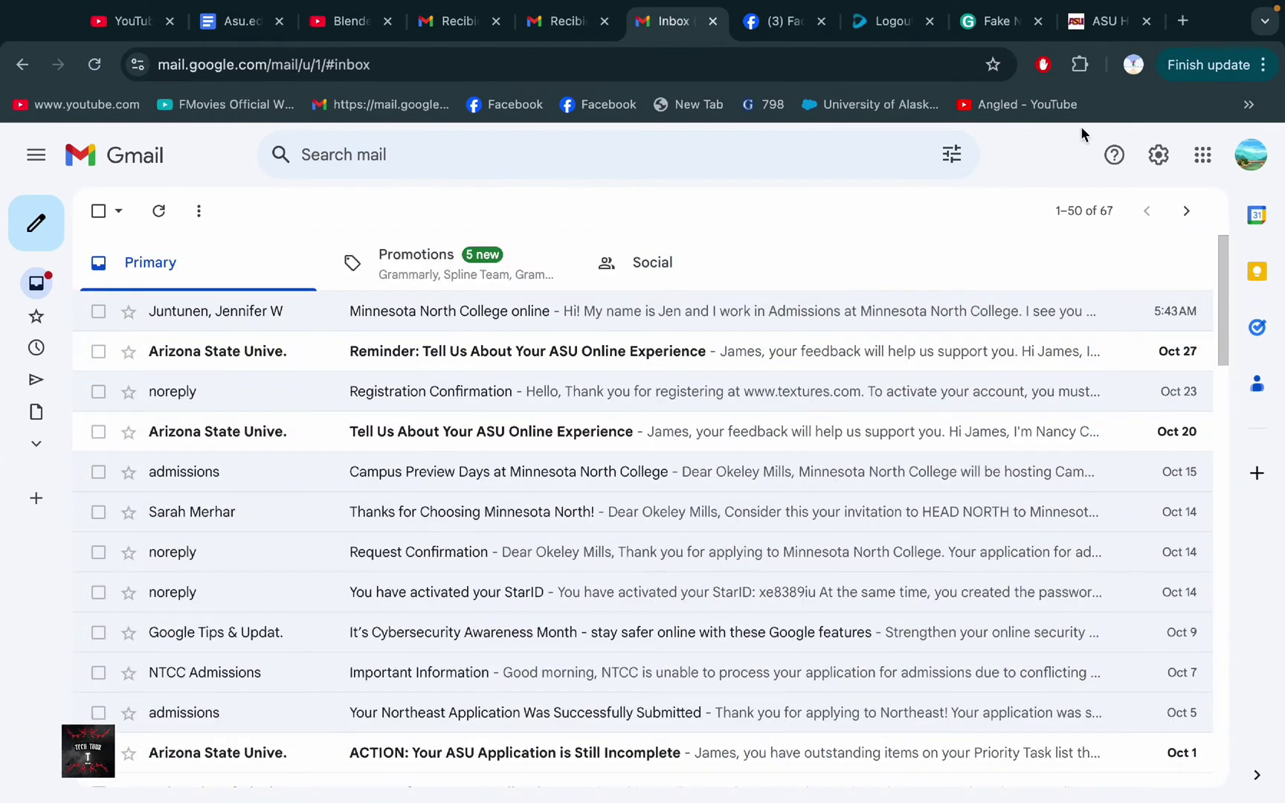
{"action": "left_click", "coordinate": [1100, 21]}
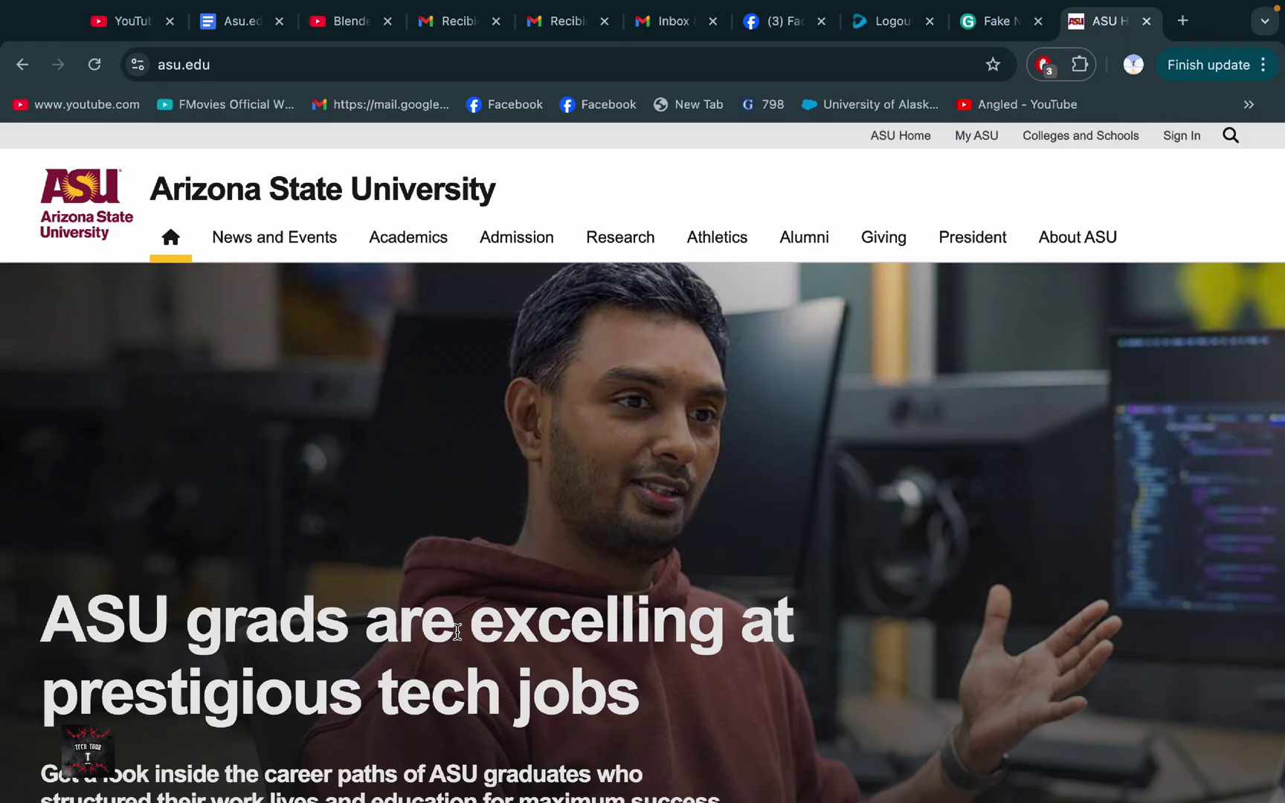
{"action": "scroll", "coordinate": [496, 446], "scroll_direction": "down", "scroll_amount": 3}
{"action": "scroll", "coordinate": [496, 445], "scroll_direction": "down", "scroll_amount": 3}
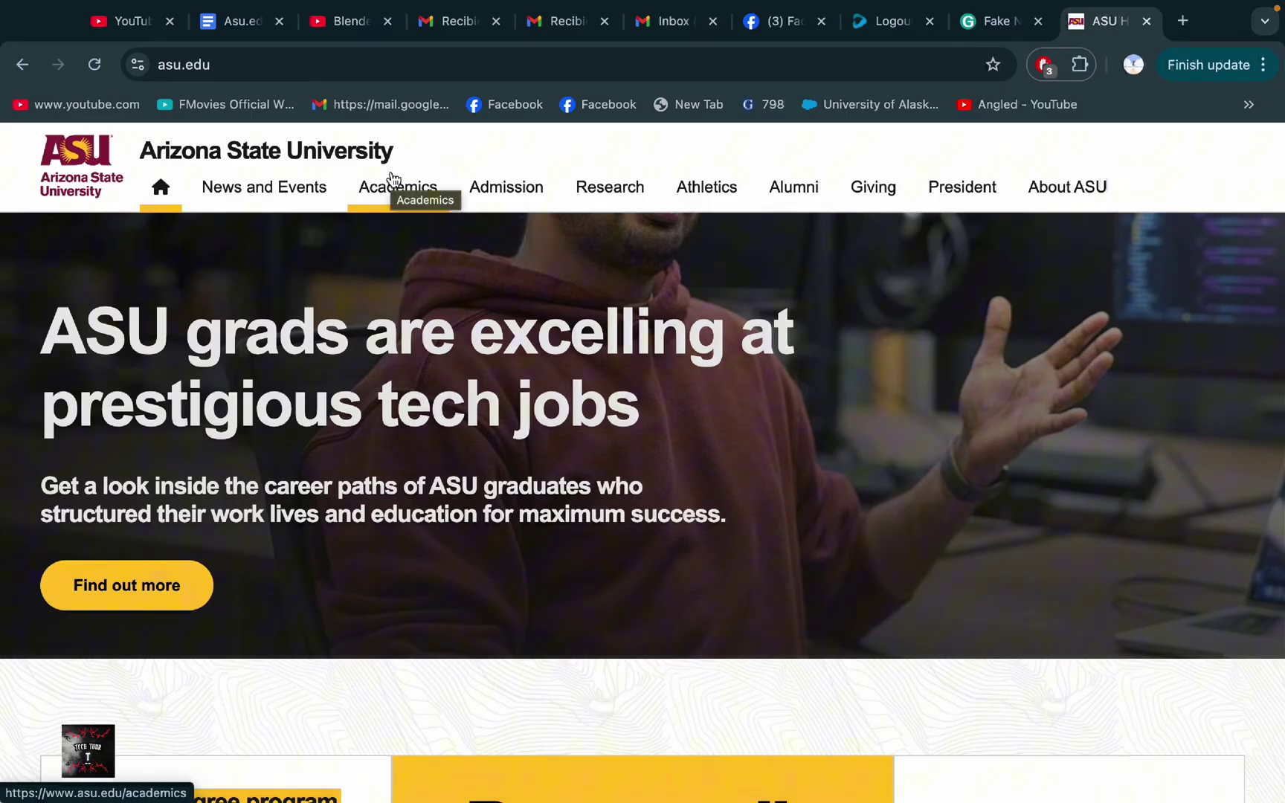
{"action": "scroll", "coordinate": [592, 382], "scroll_direction": "down", "scroll_amount": 3}
{"action": "scroll", "coordinate": [593, 382], "scroll_direction": "down", "scroll_amount": 3}
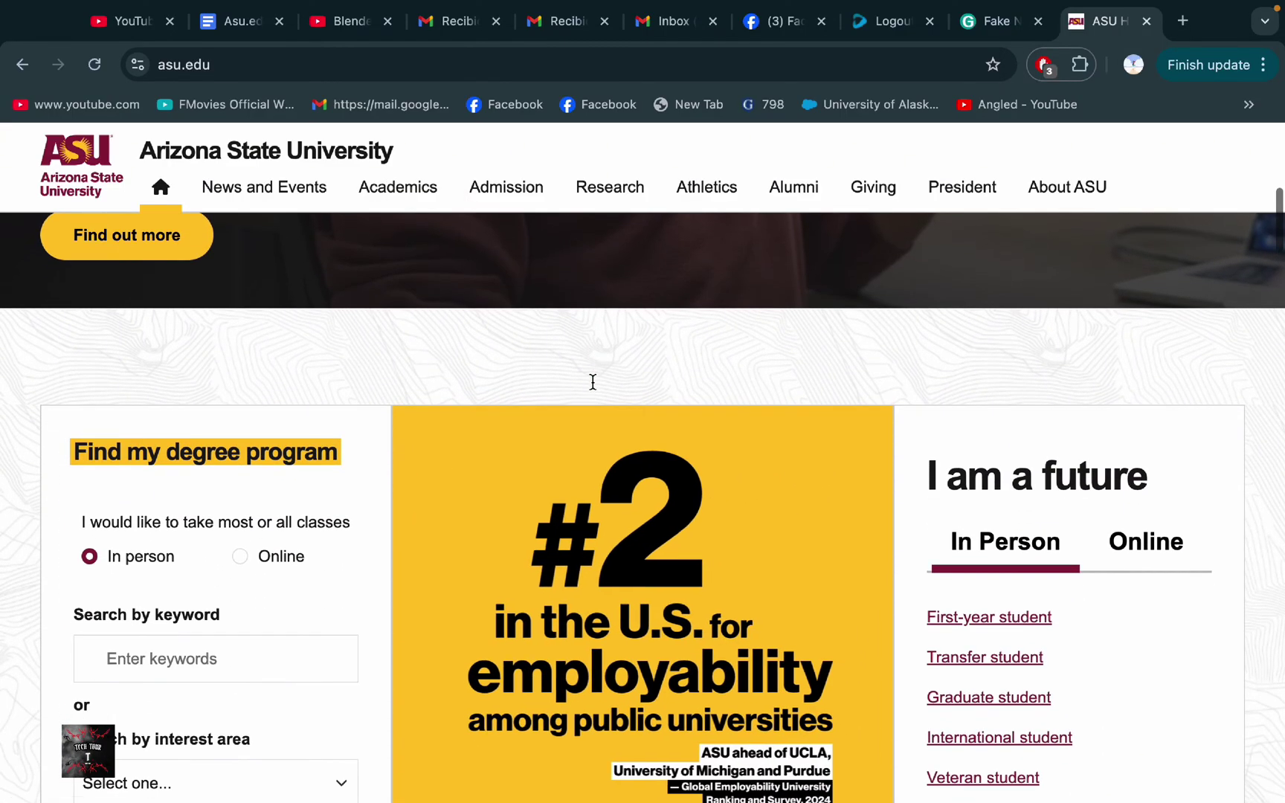
{"action": "scroll", "coordinate": [736, 514], "scroll_direction": "down", "scroll_amount": 3}
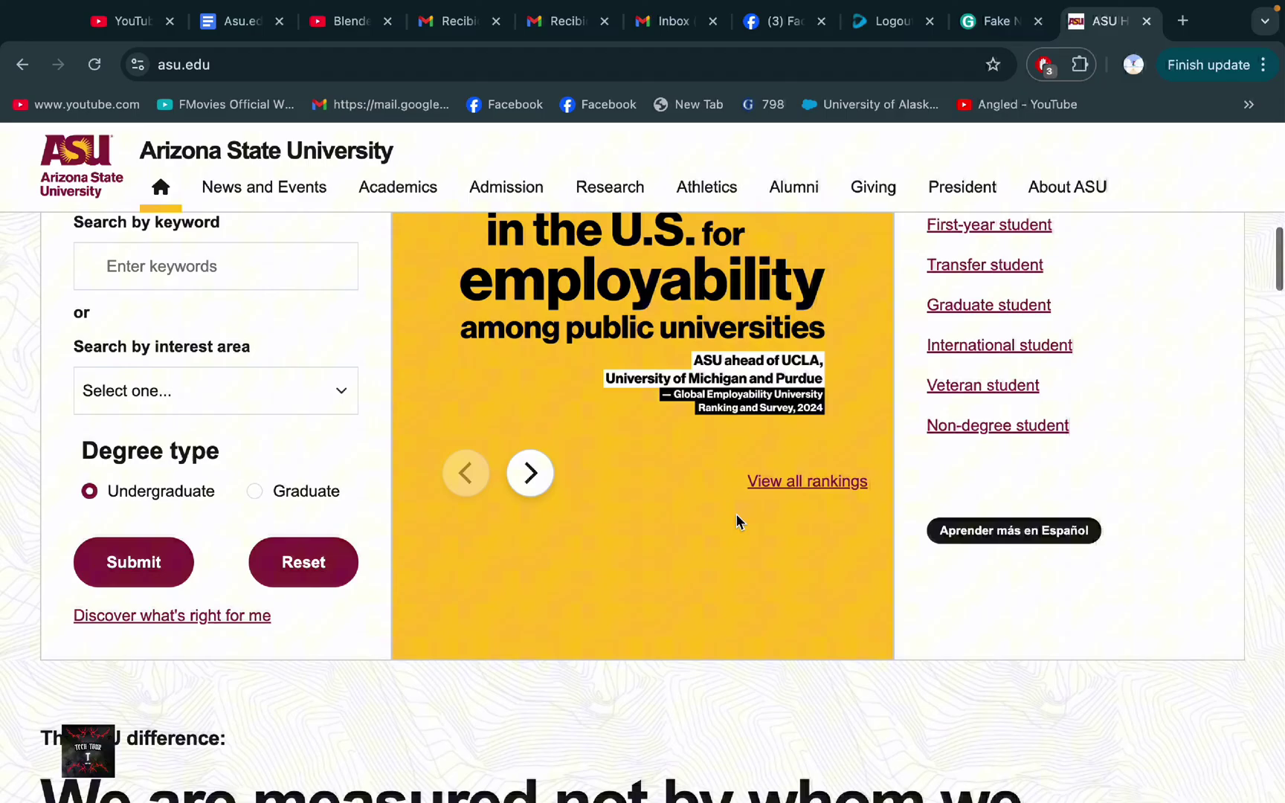
{"action": "scroll", "coordinate": [736, 514], "scroll_direction": "down", "scroll_amount": 2}
{"action": "scroll", "coordinate": [737, 515], "scroll_direction": "down", "scroll_amount": 5}
{"action": "scroll", "coordinate": [735, 514], "scroll_direction": "up", "scroll_amount": 10}
{"action": "scroll", "coordinate": [738, 519], "scroll_direction": "up", "scroll_amount": 5}
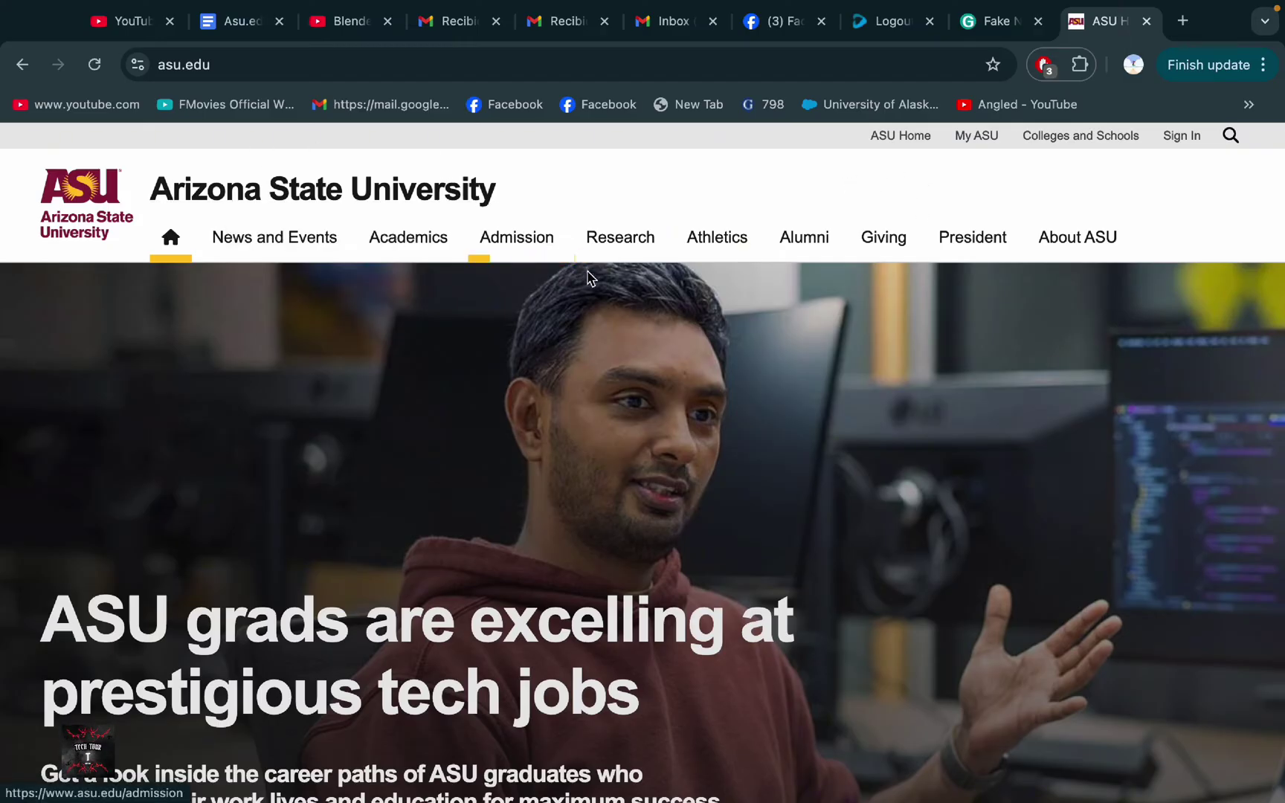
{"action": "left_click", "coordinate": [972, 140]}
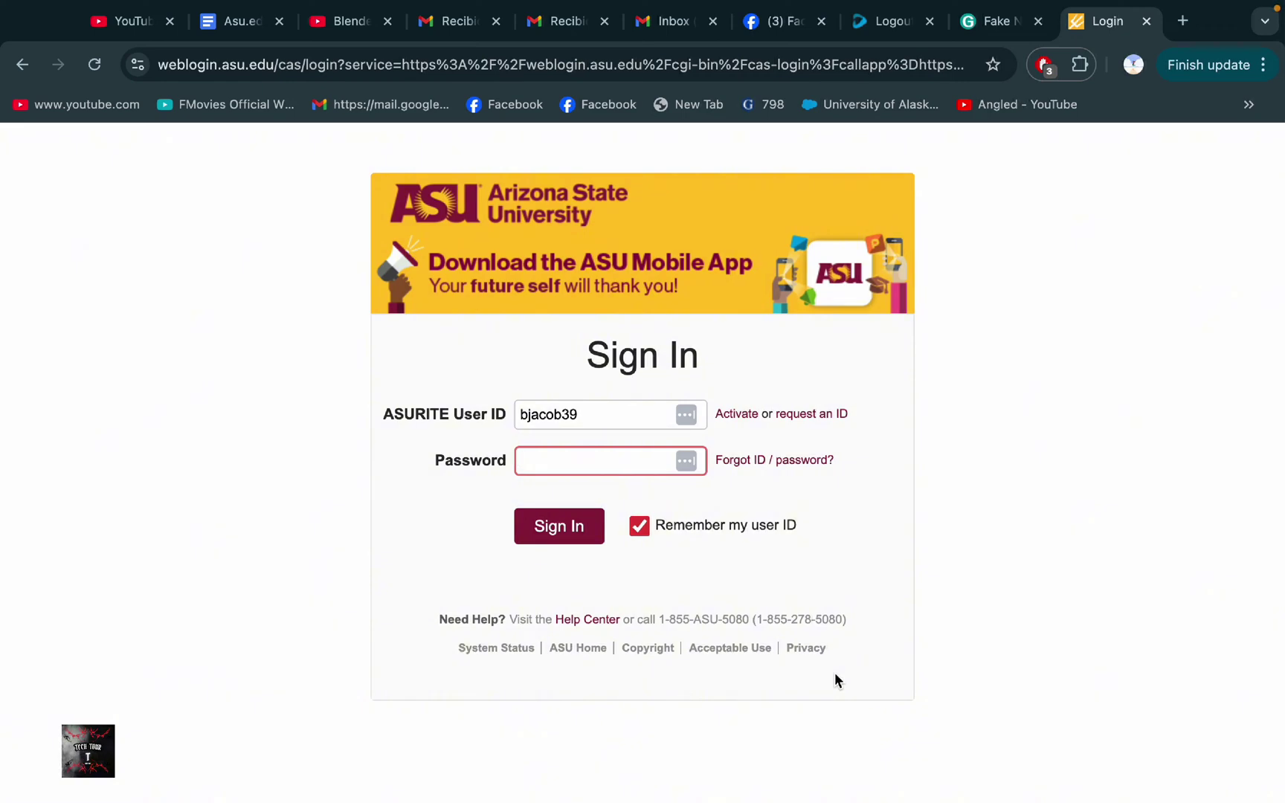
{"action": "left_click", "coordinate": [583, 411]}
{"action": "key", "text": "BackSpace"}
{"action": "key", "text": "BackSpace"}
{"action": "key", "text": "BackSpace"}
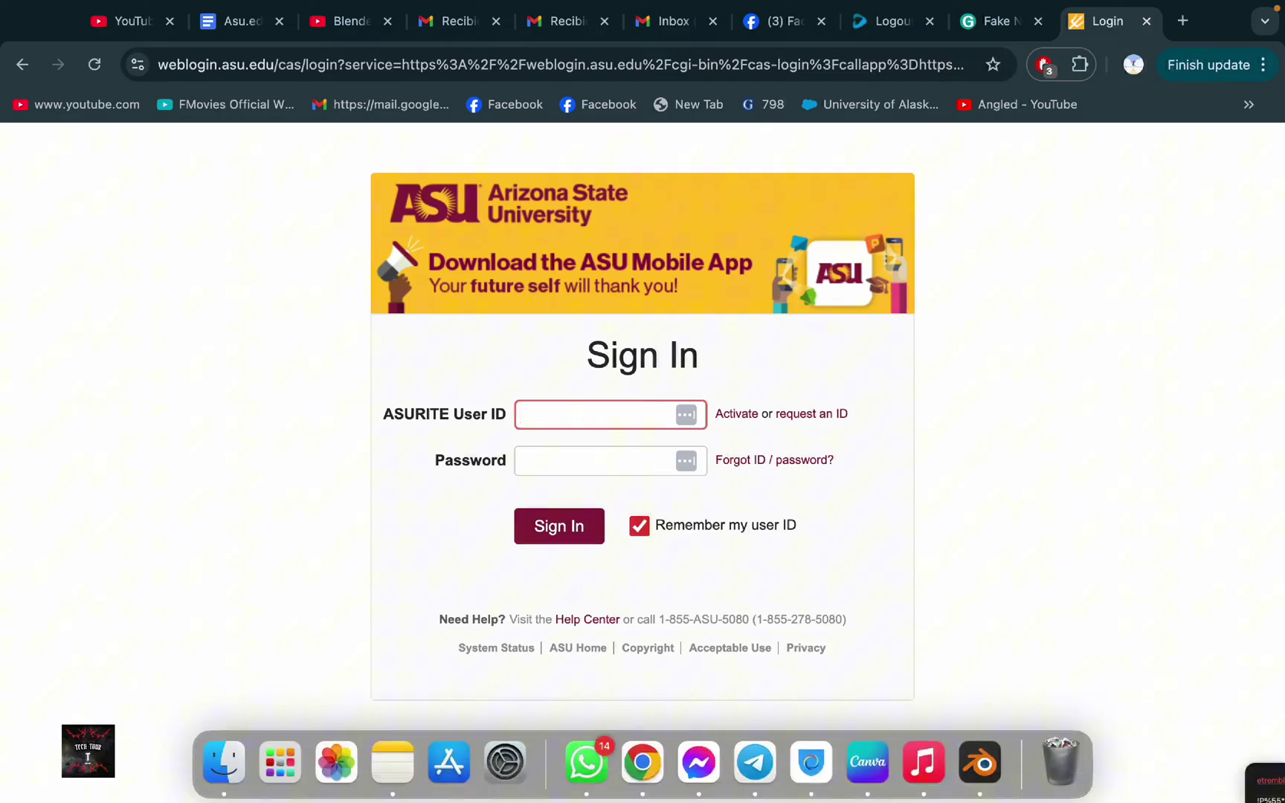
Step: Paste the saved ASU email from the note as the user ID, trimming off the domain
{"action": "left_click", "coordinate": [392, 763]}
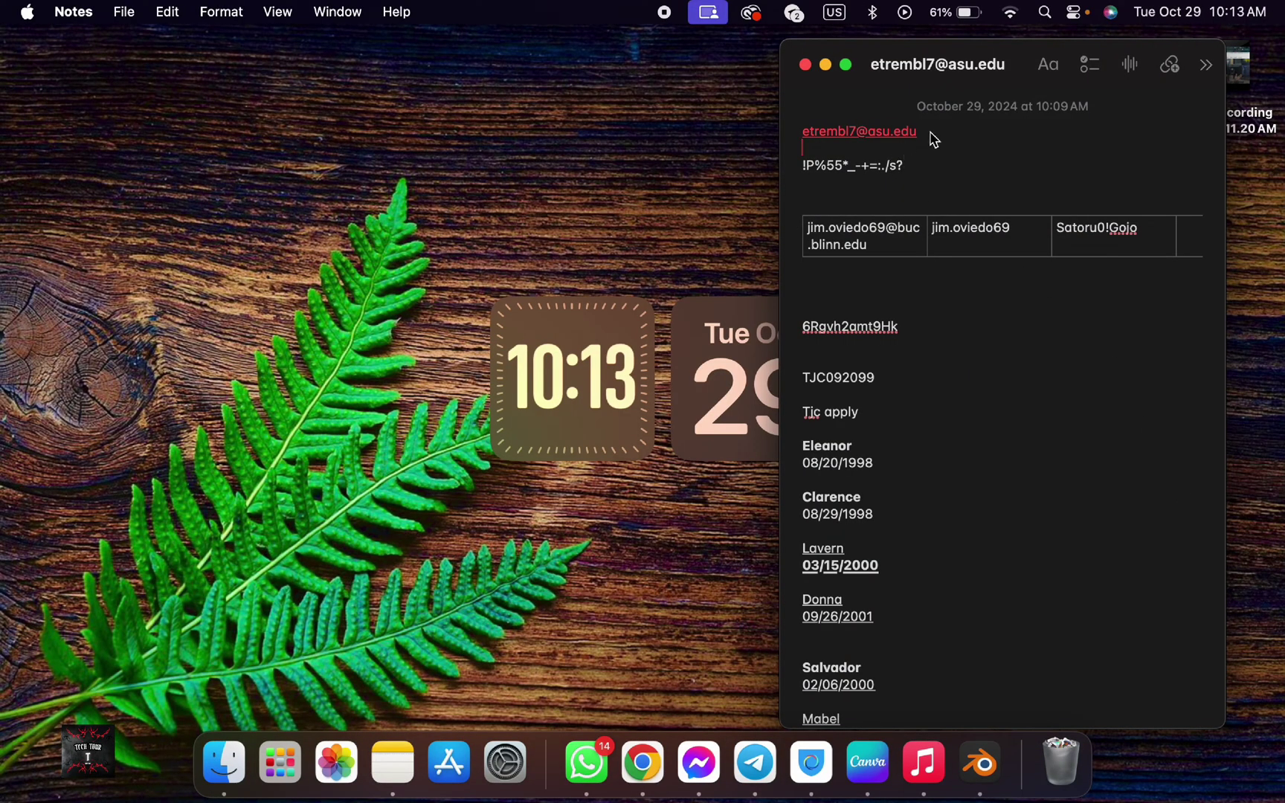
{"action": "left_click_drag", "start_coordinate": [920, 131], "coordinate": [793, 131]}
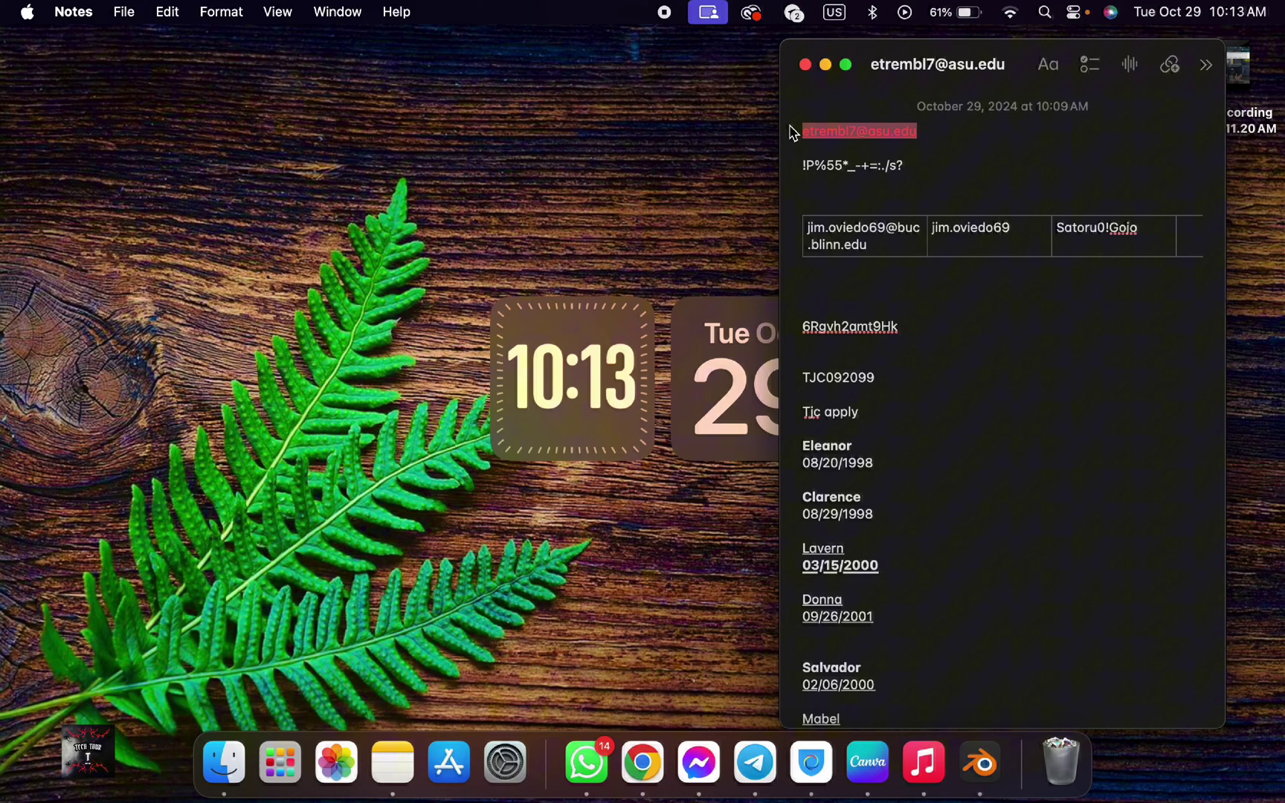
{"action": "key", "text": "super+c"}
{"action": "left_click", "coordinate": [642, 764]}
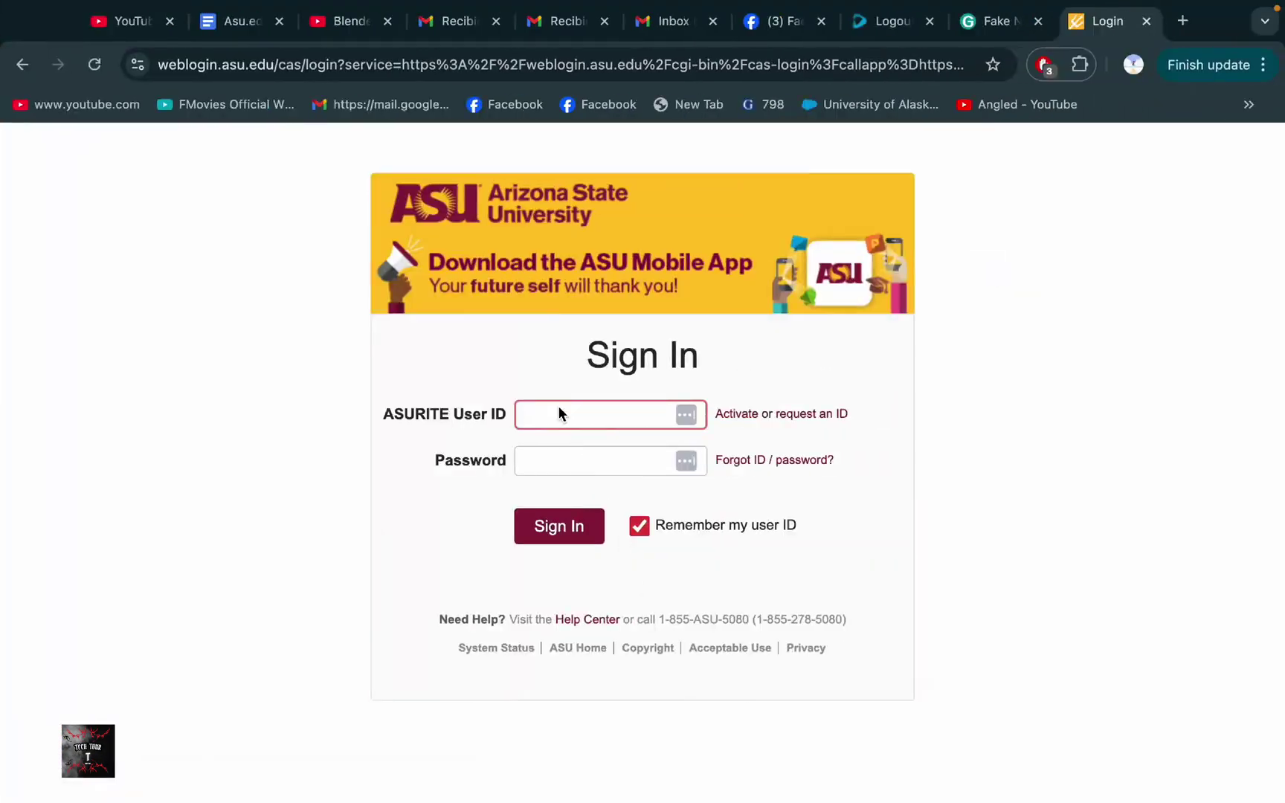
{"action": "key", "text": "super+v"}
{"action": "key", "text": "BackSpace"}
{"action": "key", "text": "BackSpace"}
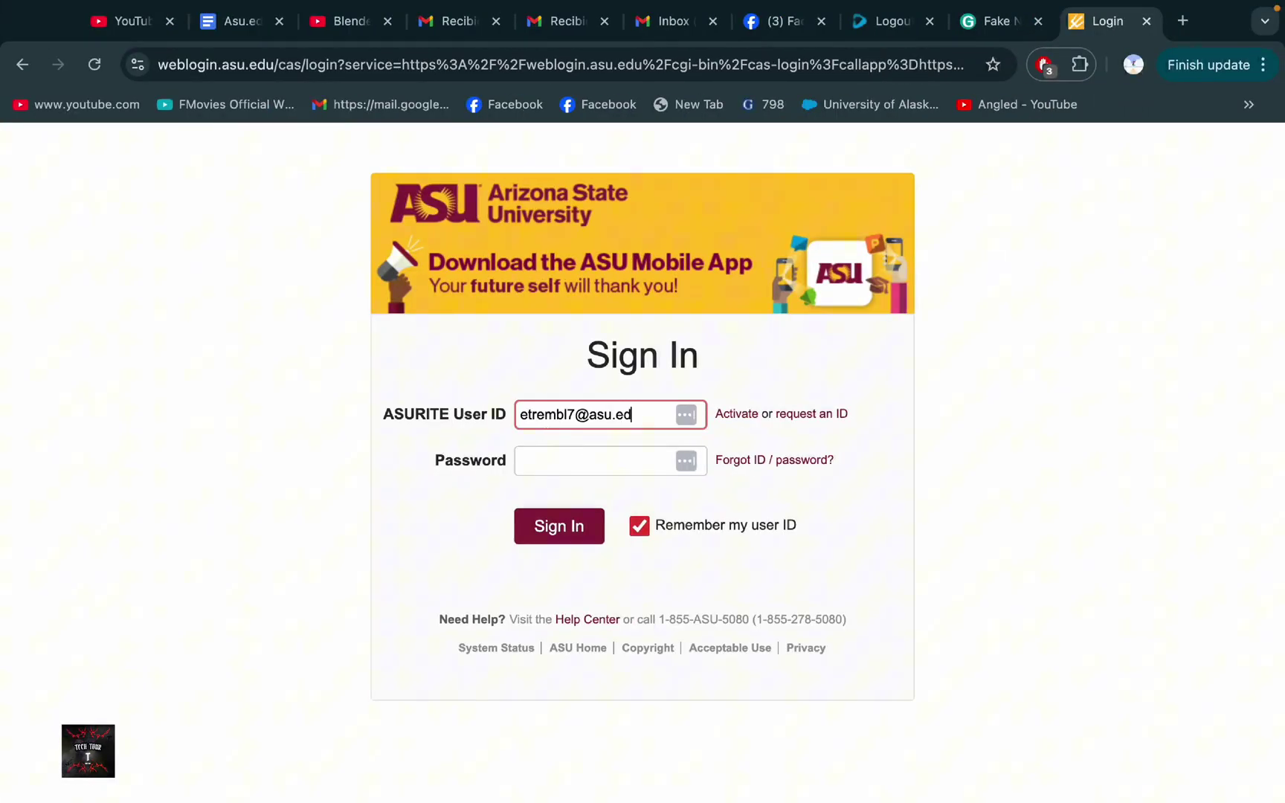
{"action": "key", "text": "BackSpace"}
{"action": "key", "text": "BackSpace"}
{"action": "key", "text": "BackSpace"}
{"action": "key", "text": "BackSpace"}
{"action": "key", "text": "BackSpace"}
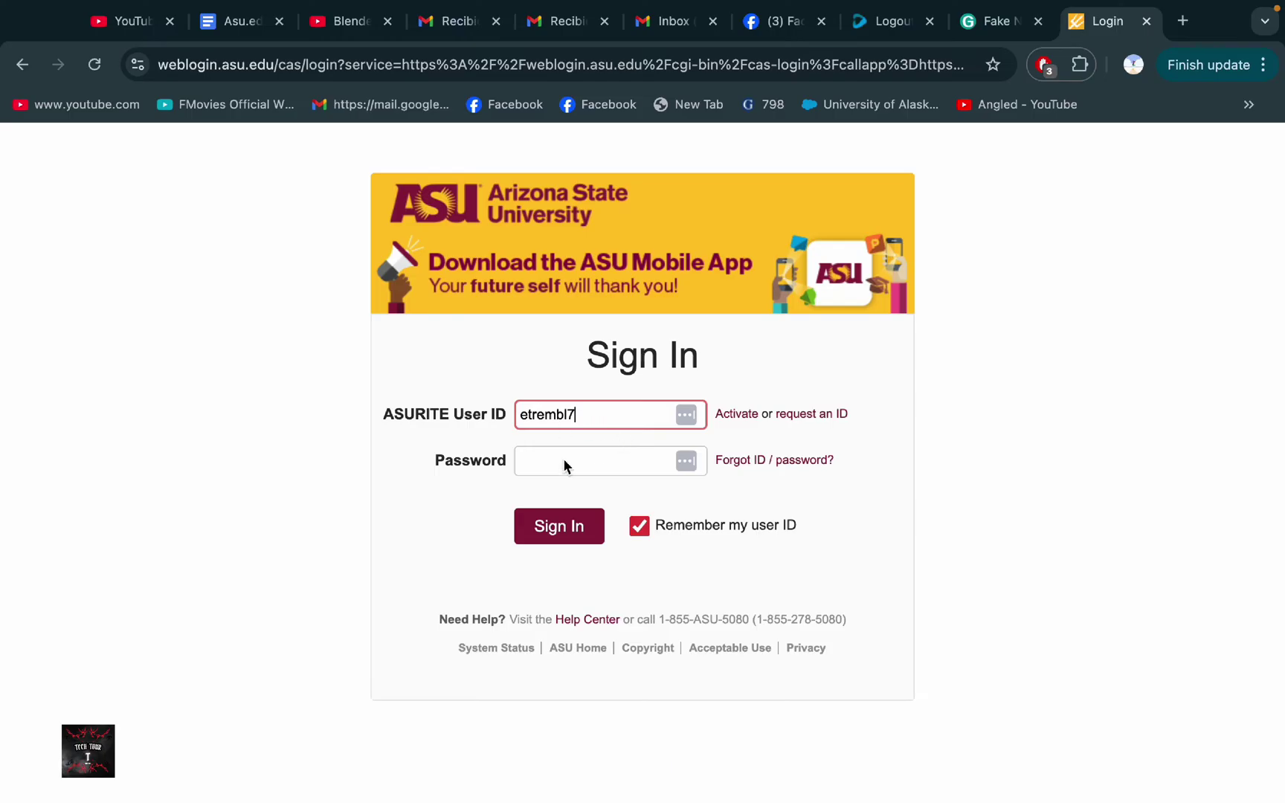
Step: Copy the saved password from the note into the Password field
{"action": "left_click", "coordinate": [548, 460]}
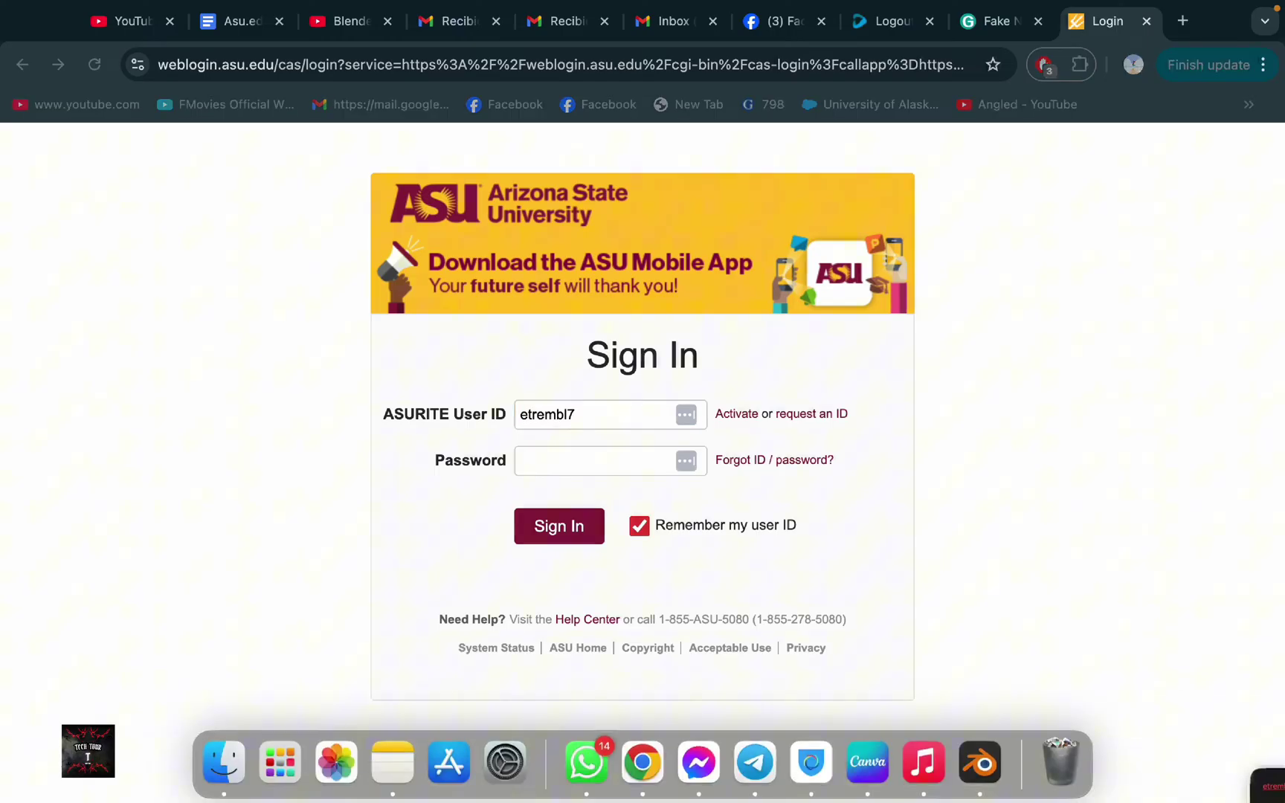
{"action": "left_click", "coordinate": [811, 764]}
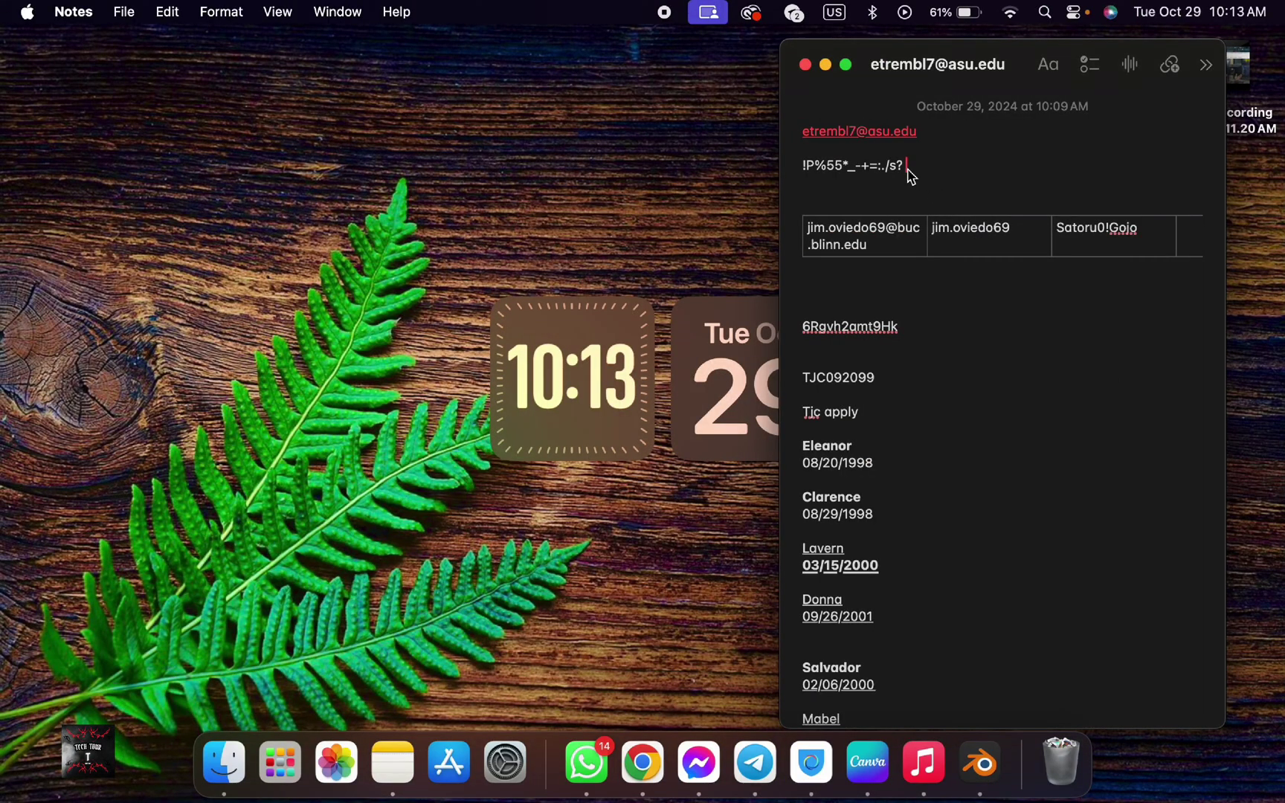
{"action": "left_click_drag", "start_coordinate": [908, 166], "coordinate": [755, 176]}
{"action": "key", "text": "super+c"}
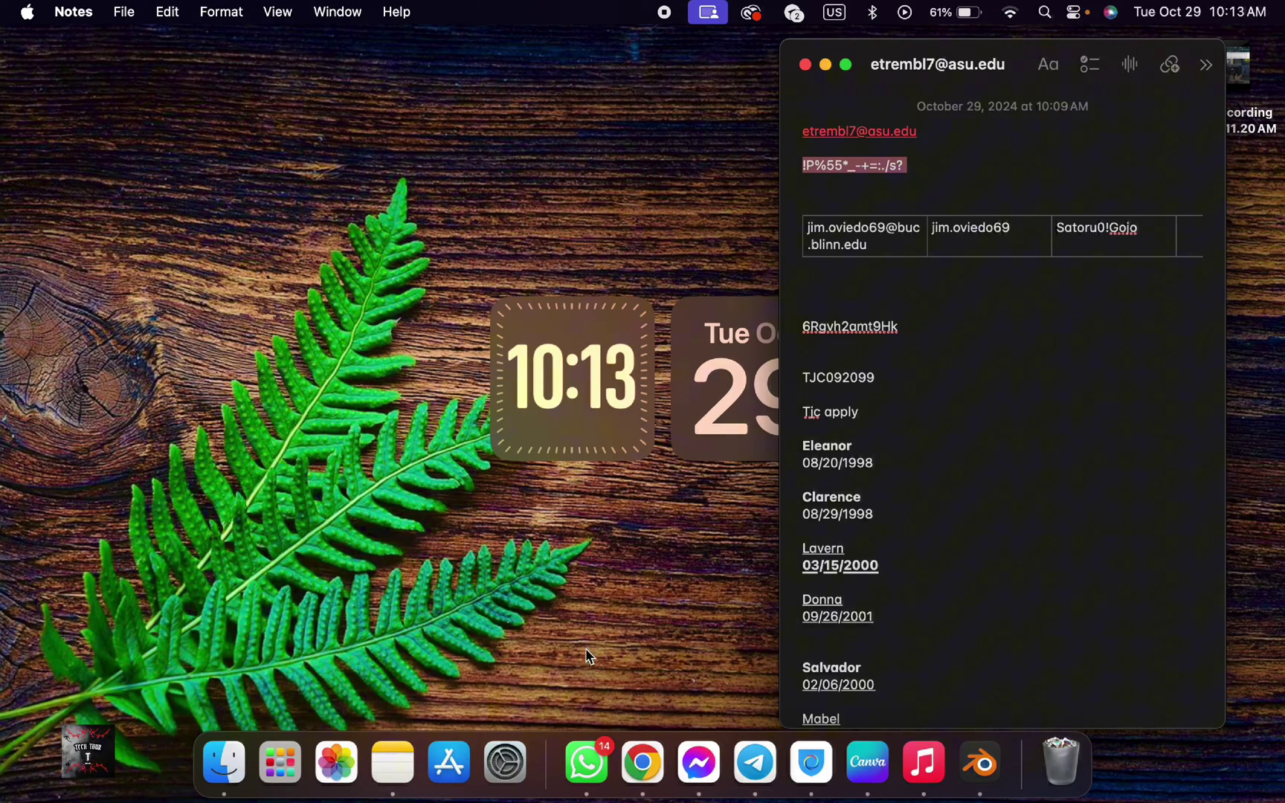
{"action": "left_click", "coordinate": [642, 763]}
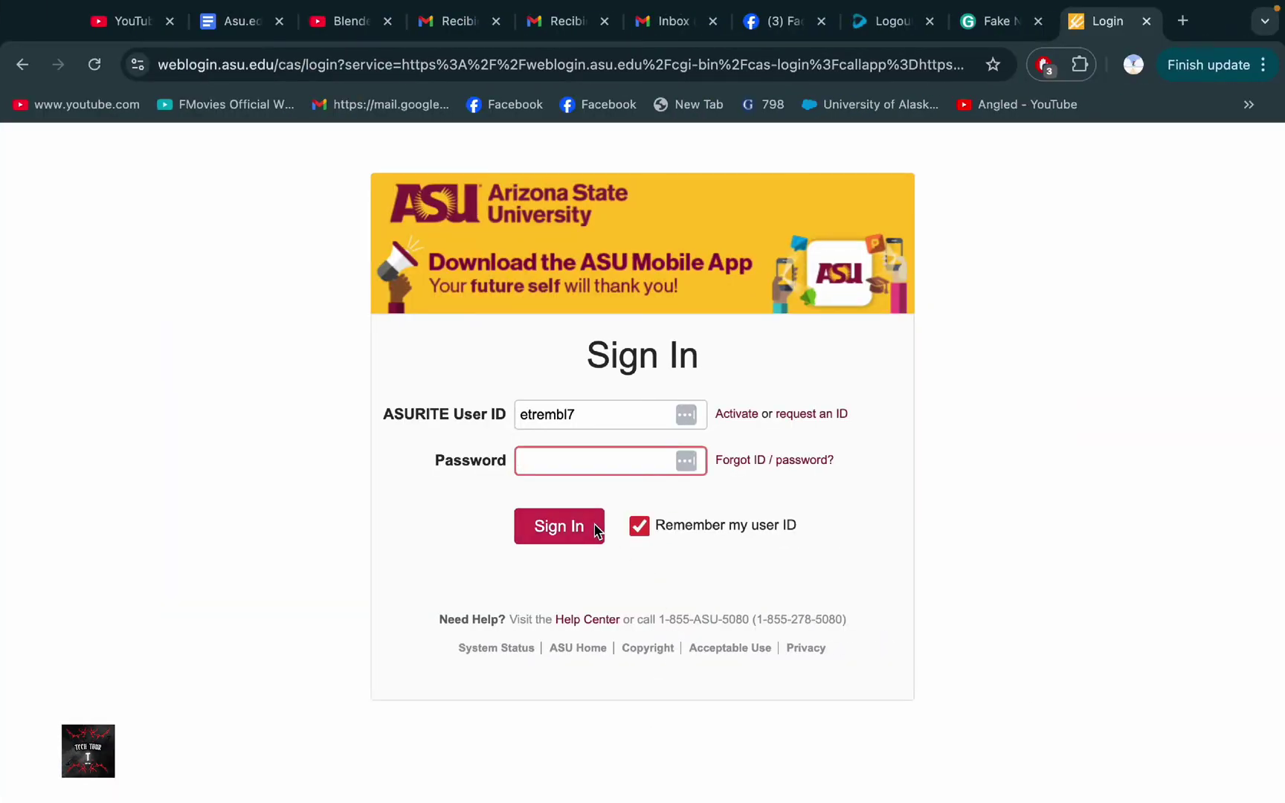
{"action": "key", "text": "super+v"}
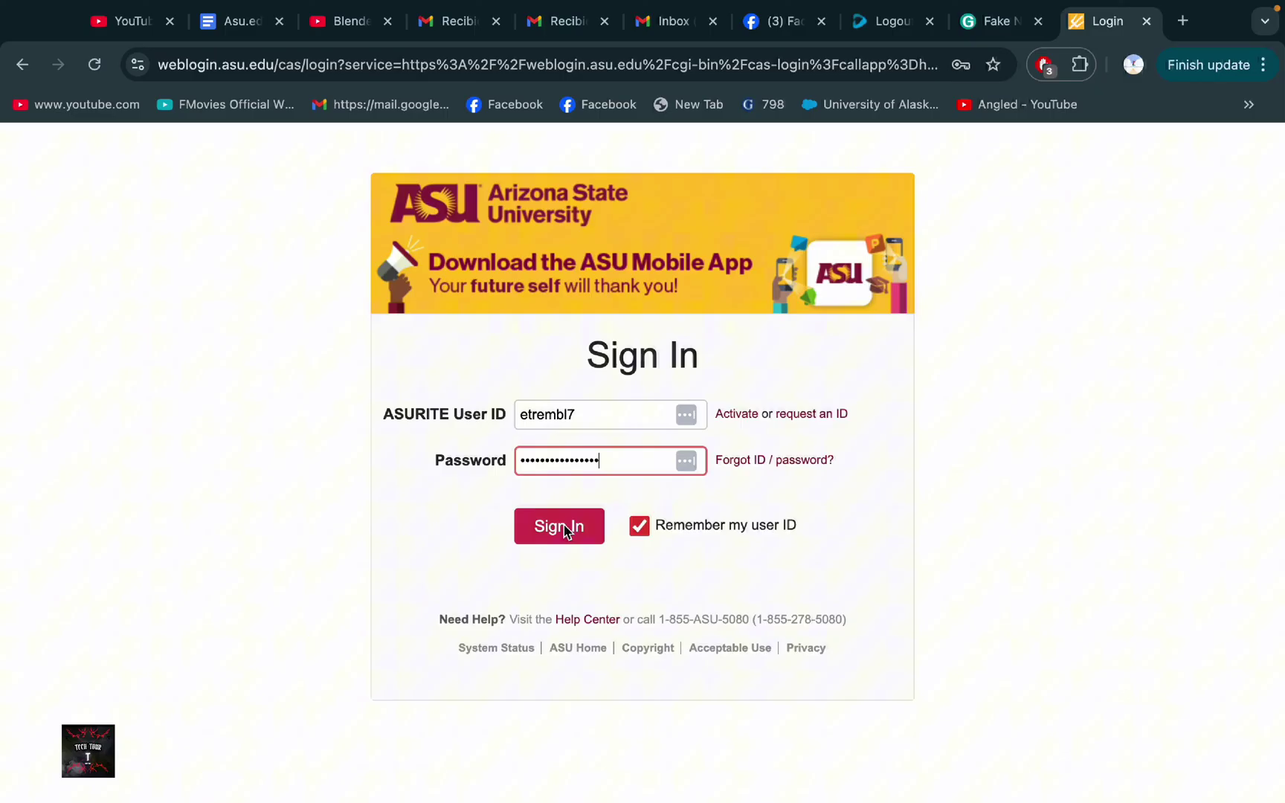
Step: Submit the credentials and retry after the sign-in fails
{"action": "left_click", "coordinate": [596, 529]}
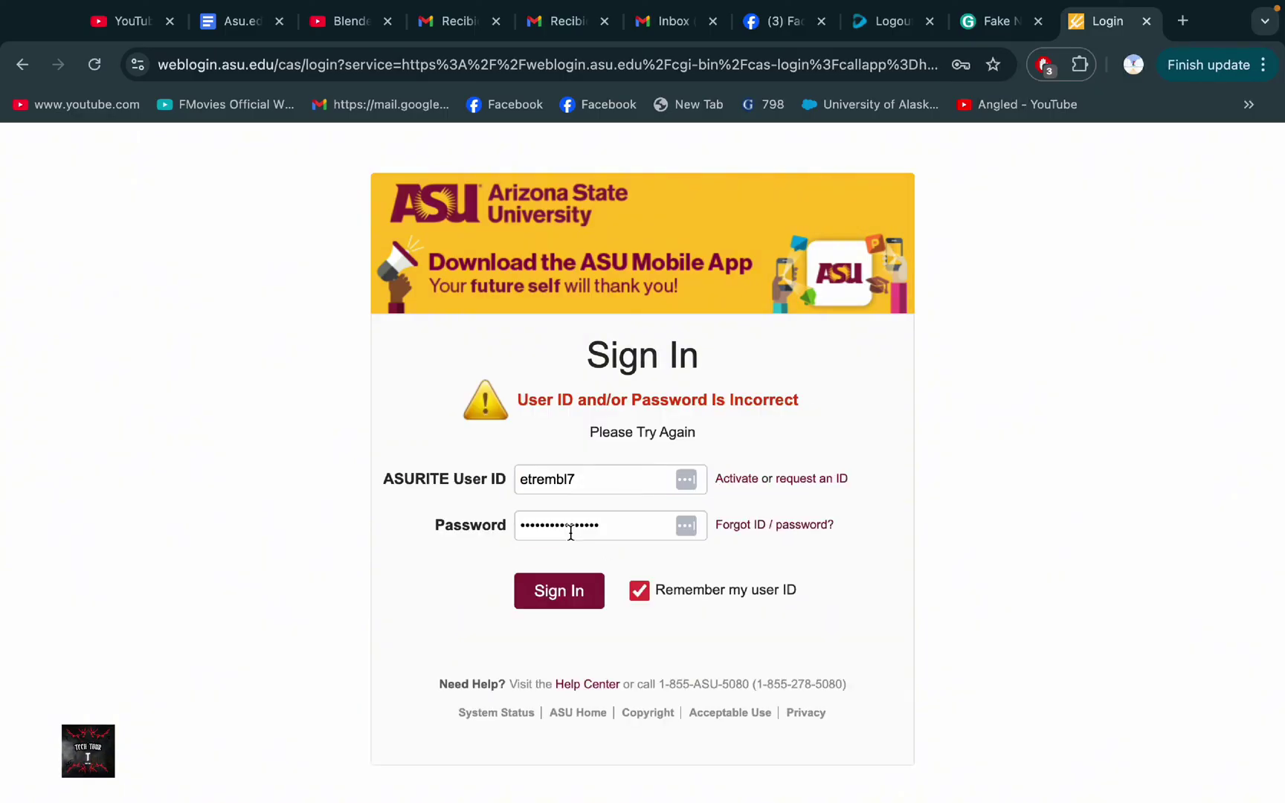
{"action": "left_click", "coordinate": [584, 472]}
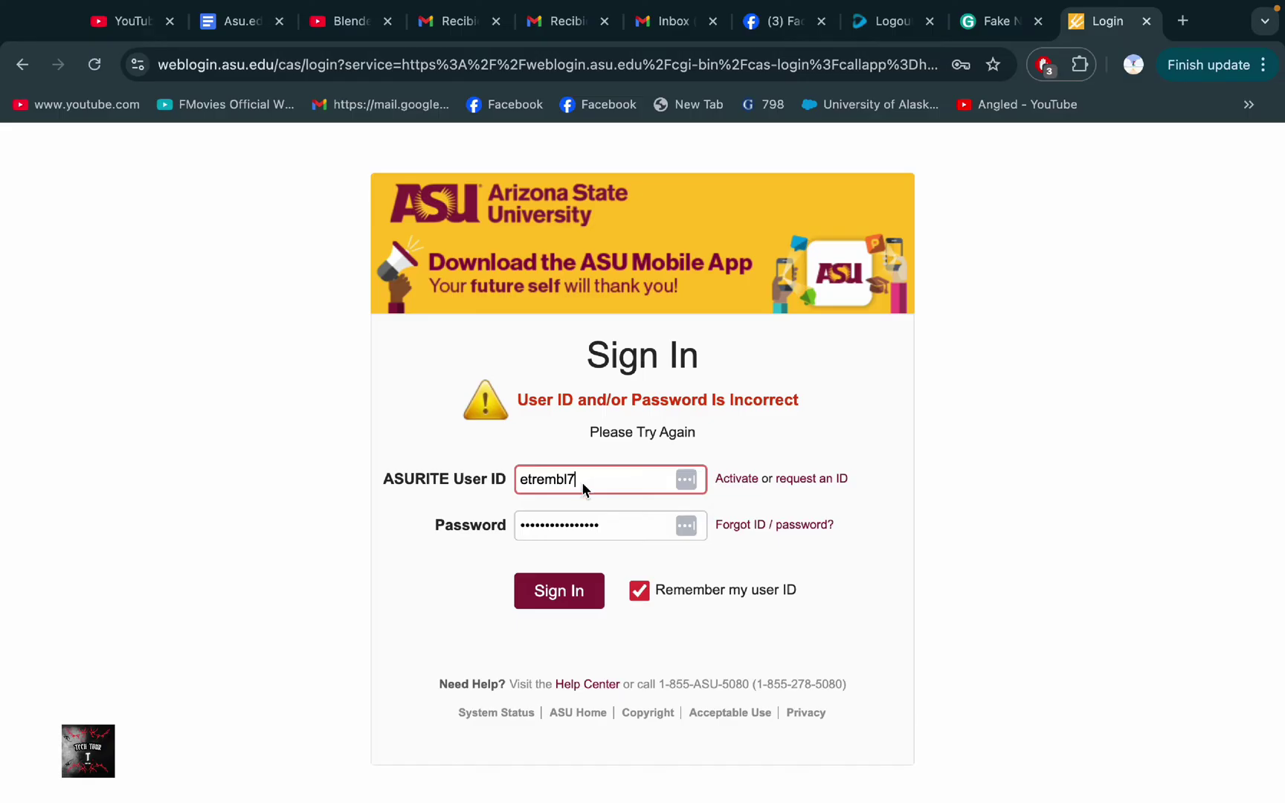
{"action": "left_click", "coordinate": [604, 526]}
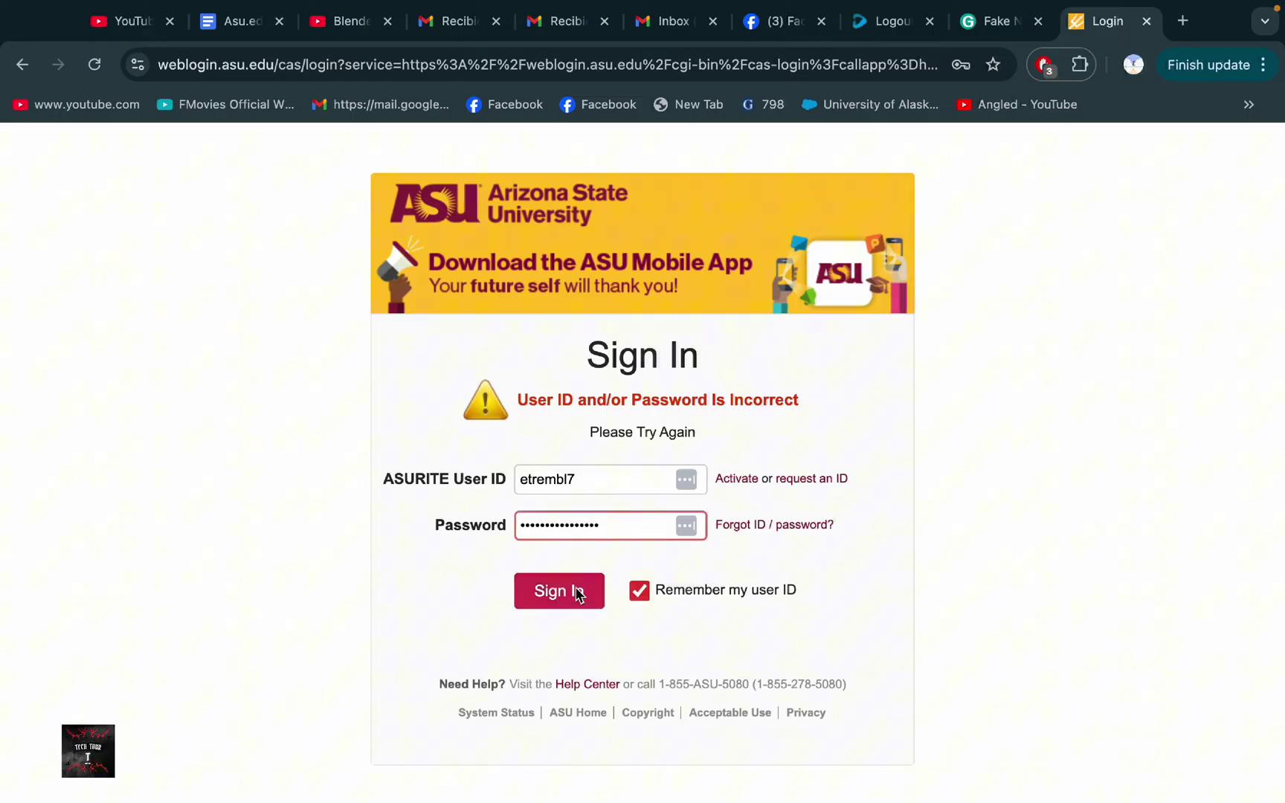
{"action": "left_click", "coordinate": [579, 593]}
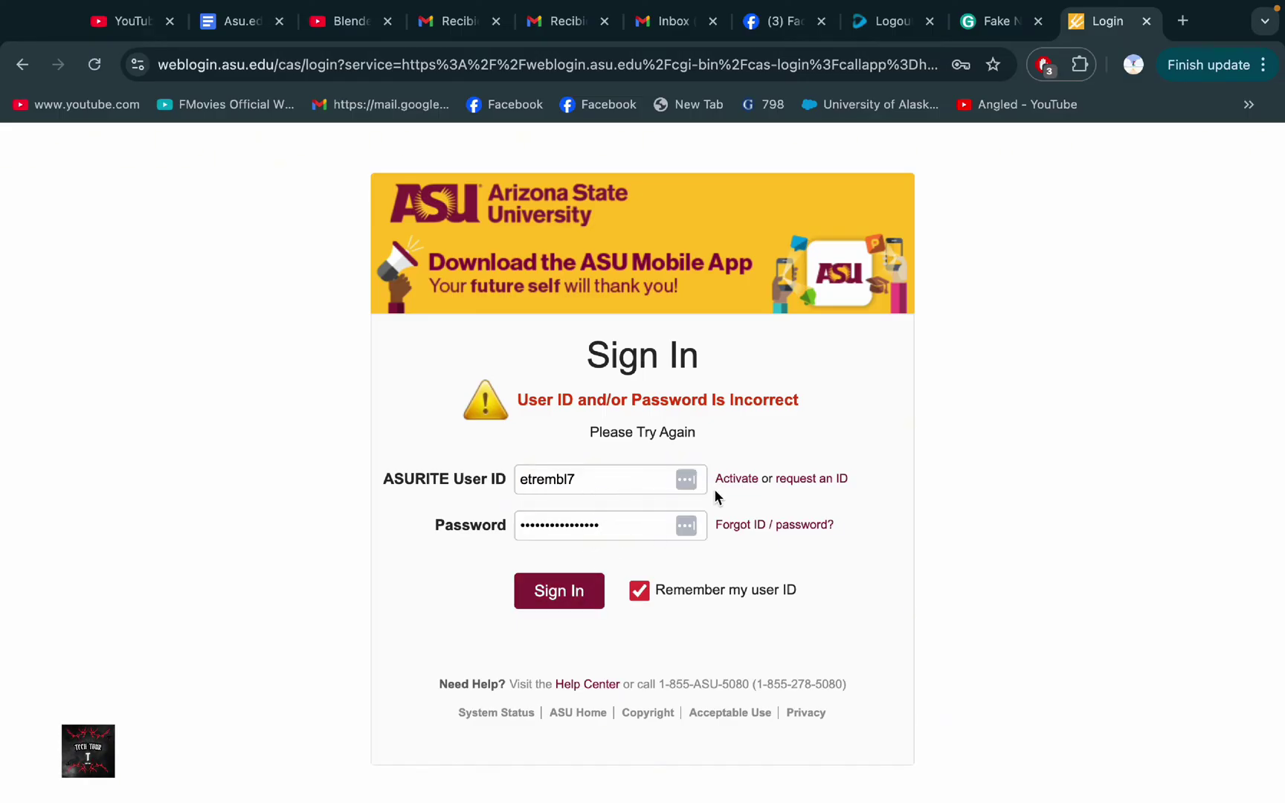
{"action": "left_click", "coordinate": [647, 465]}
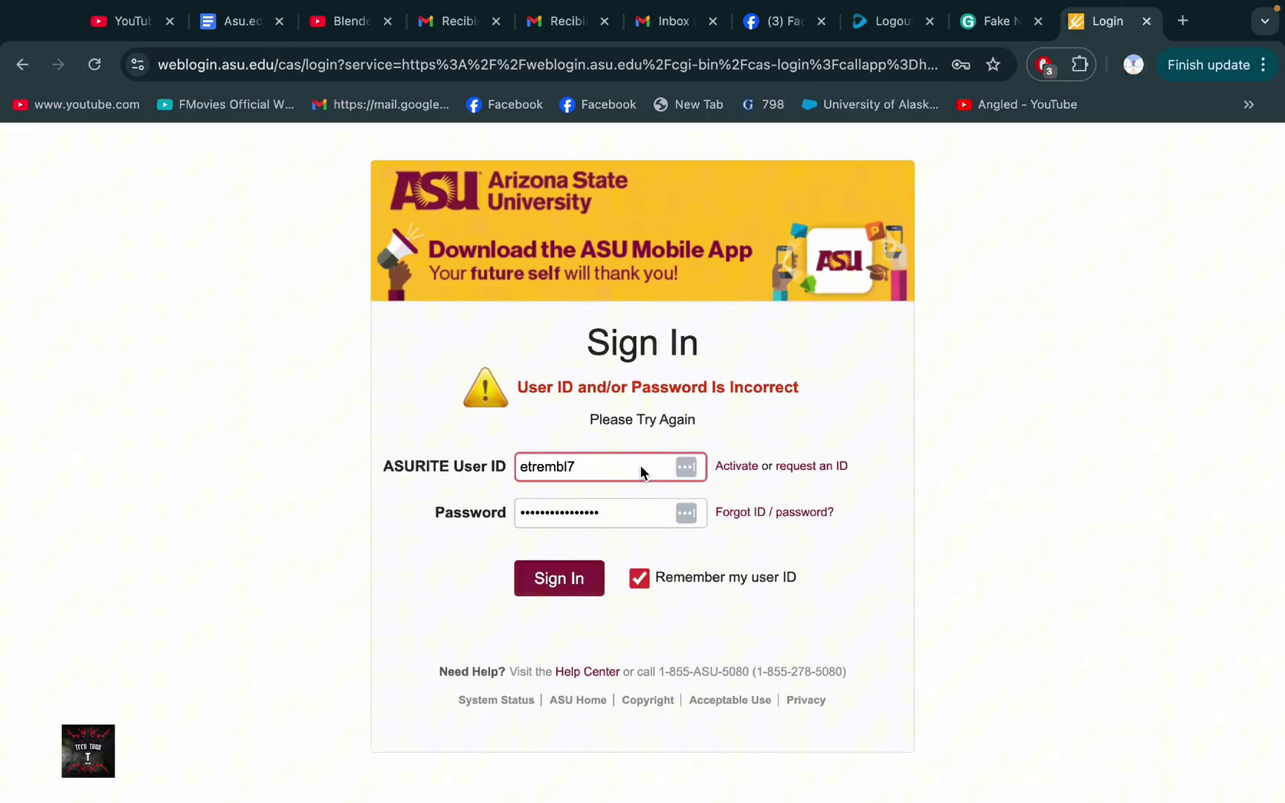
Step: Recheck the note, remove the extra password character, and sign in again
{"action": "left_click", "coordinate": [392, 763]}
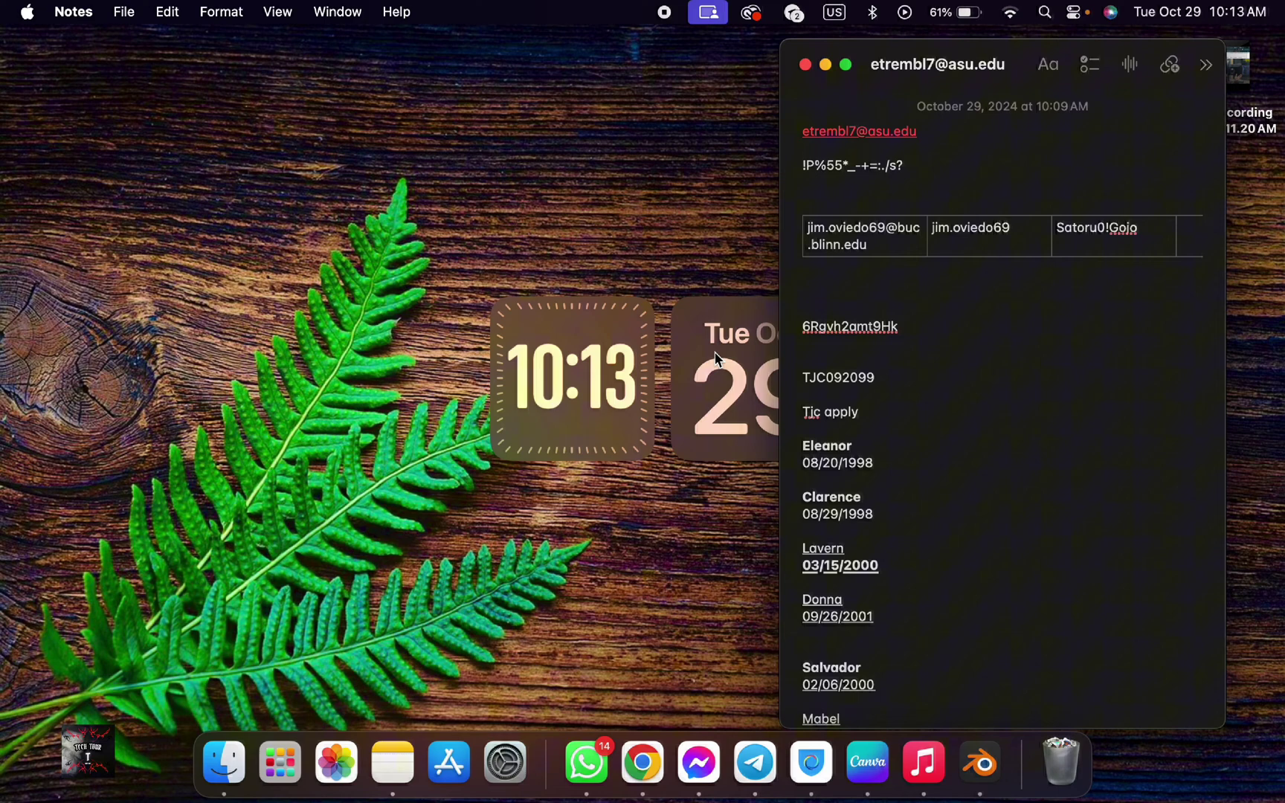
{"action": "left_click", "coordinate": [643, 763]}
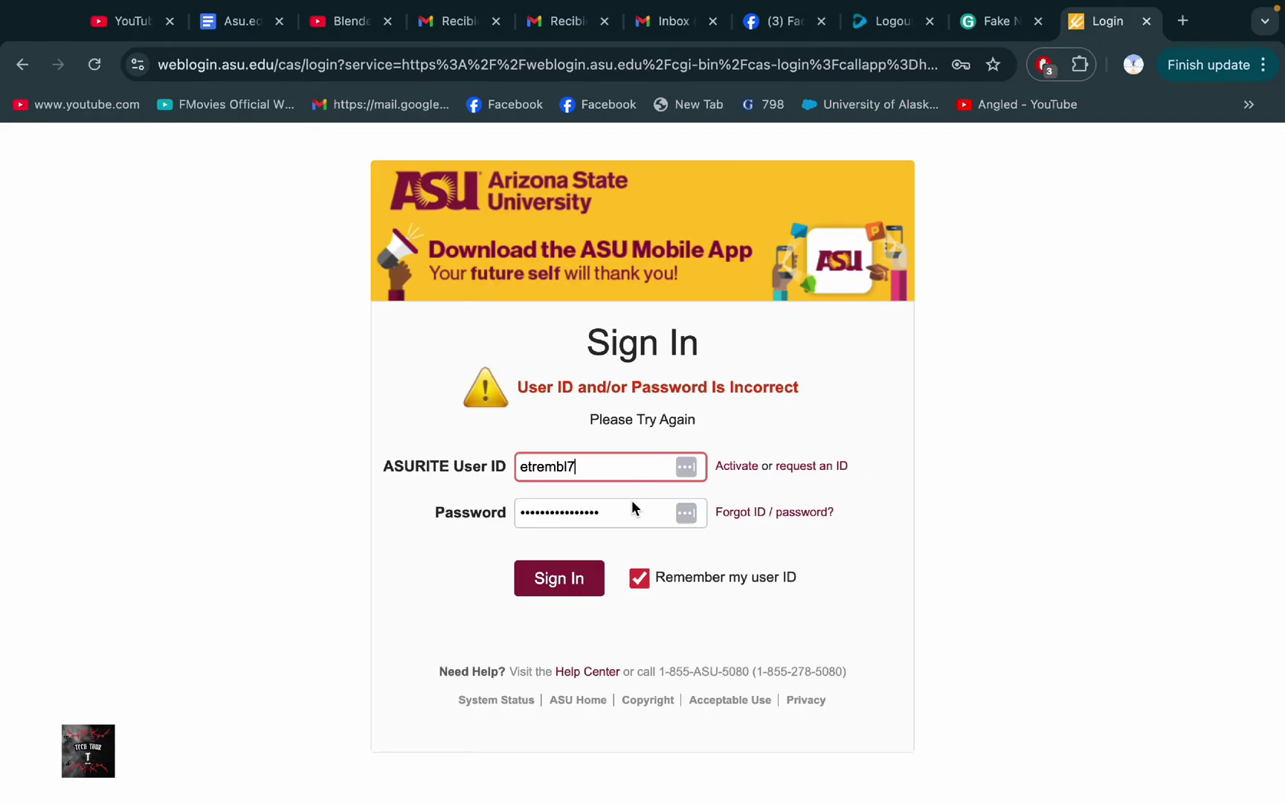
{"action": "left_click", "coordinate": [631, 500]}
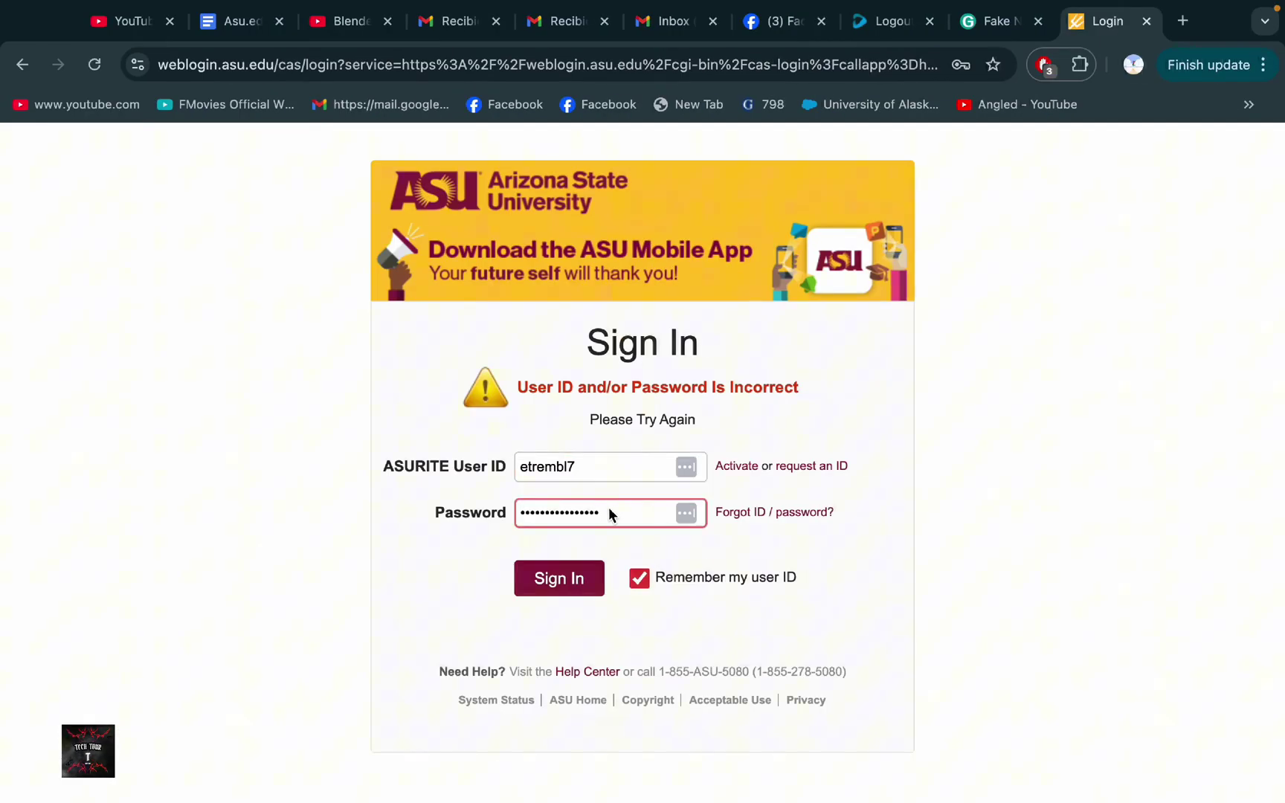
{"action": "key", "text": "BackSpace"}
{"action": "key", "text": "BackSpace"}
{"action": "key", "text": "Return"}
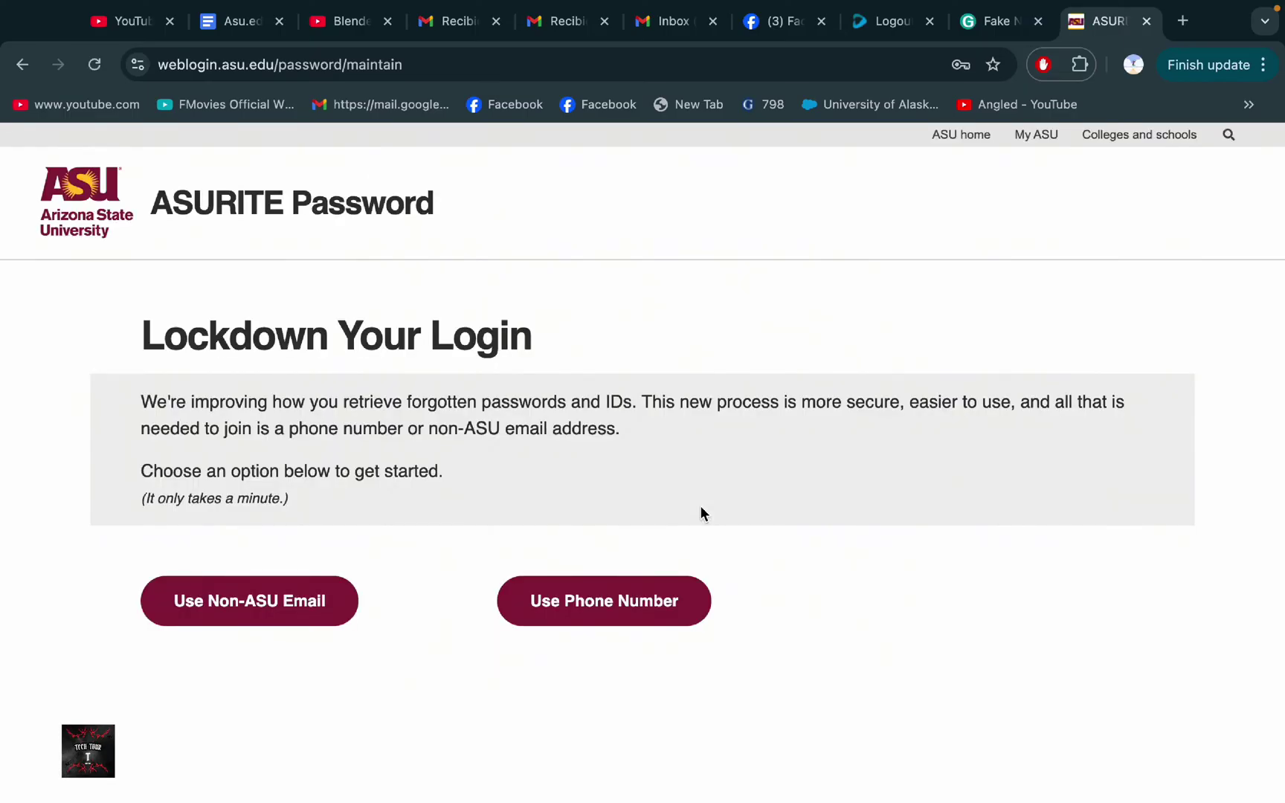
{"action": "scroll", "coordinate": [701, 513], "scroll_direction": "down", "scroll_amount": 1}
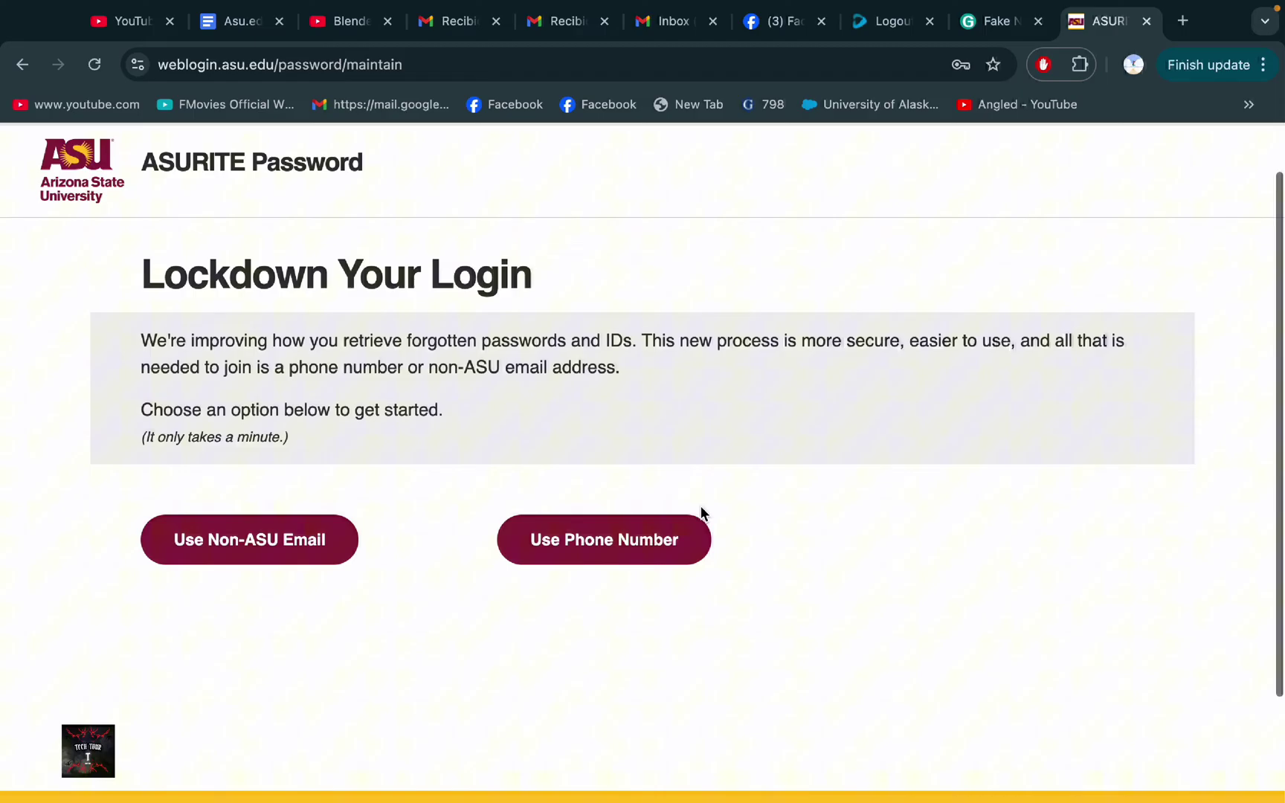
{"action": "scroll", "coordinate": [963, 405], "scroll_direction": "up", "scroll_amount": 1}
{"action": "scroll", "coordinate": [784, 351], "scroll_direction": "down", "scroll_amount": 2}
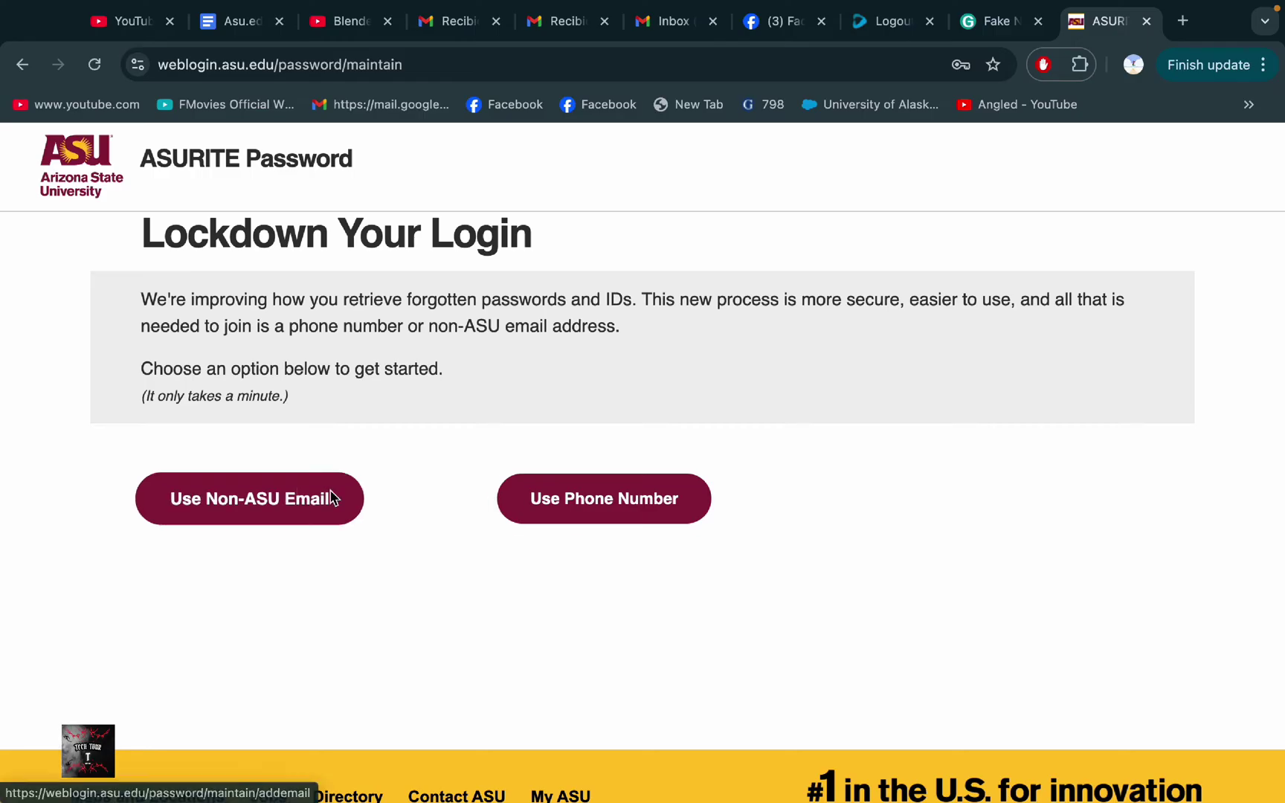
{"action": "scroll", "coordinate": [882, 452], "scroll_direction": "down", "scroll_amount": 2}
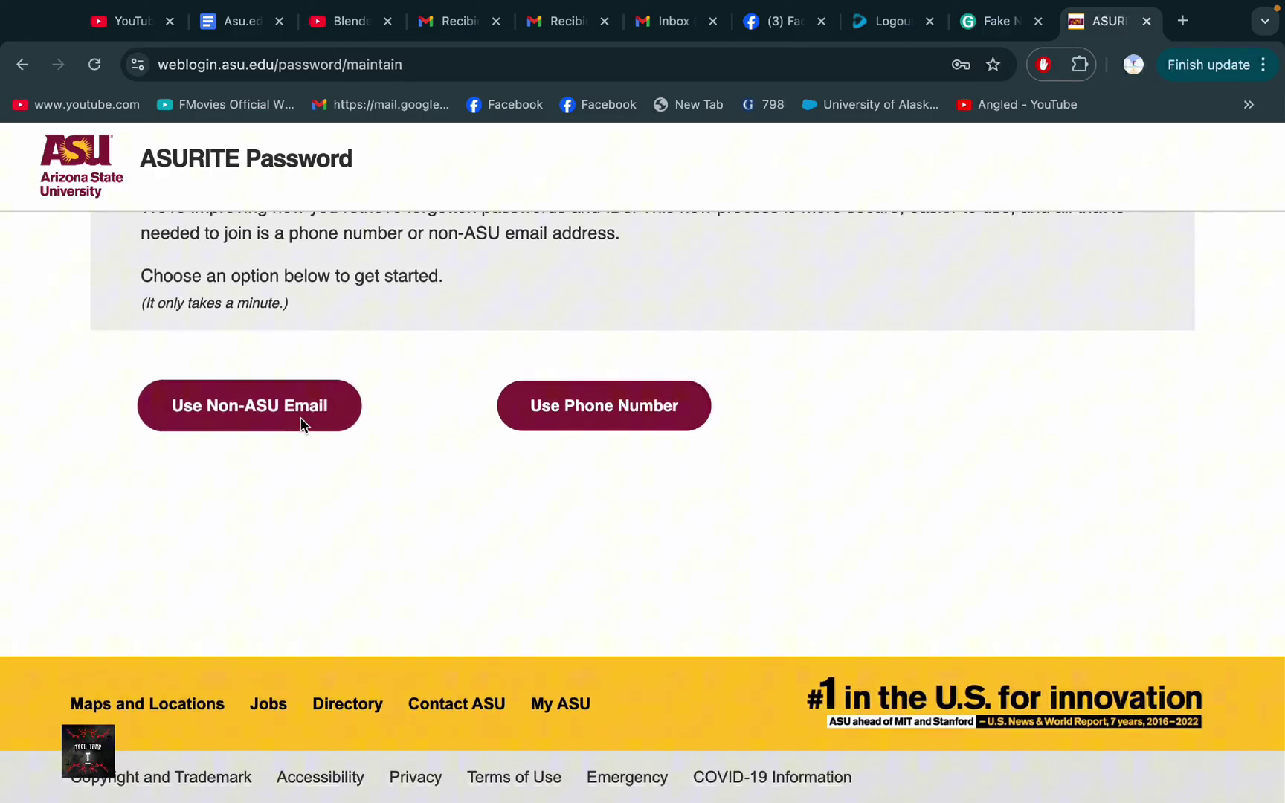
{"action": "scroll", "coordinate": [377, 439], "scroll_direction": "up", "scroll_amount": 4}
{"action": "scroll", "coordinate": [370, 465], "scroll_direction": "down", "scroll_amount": 2}
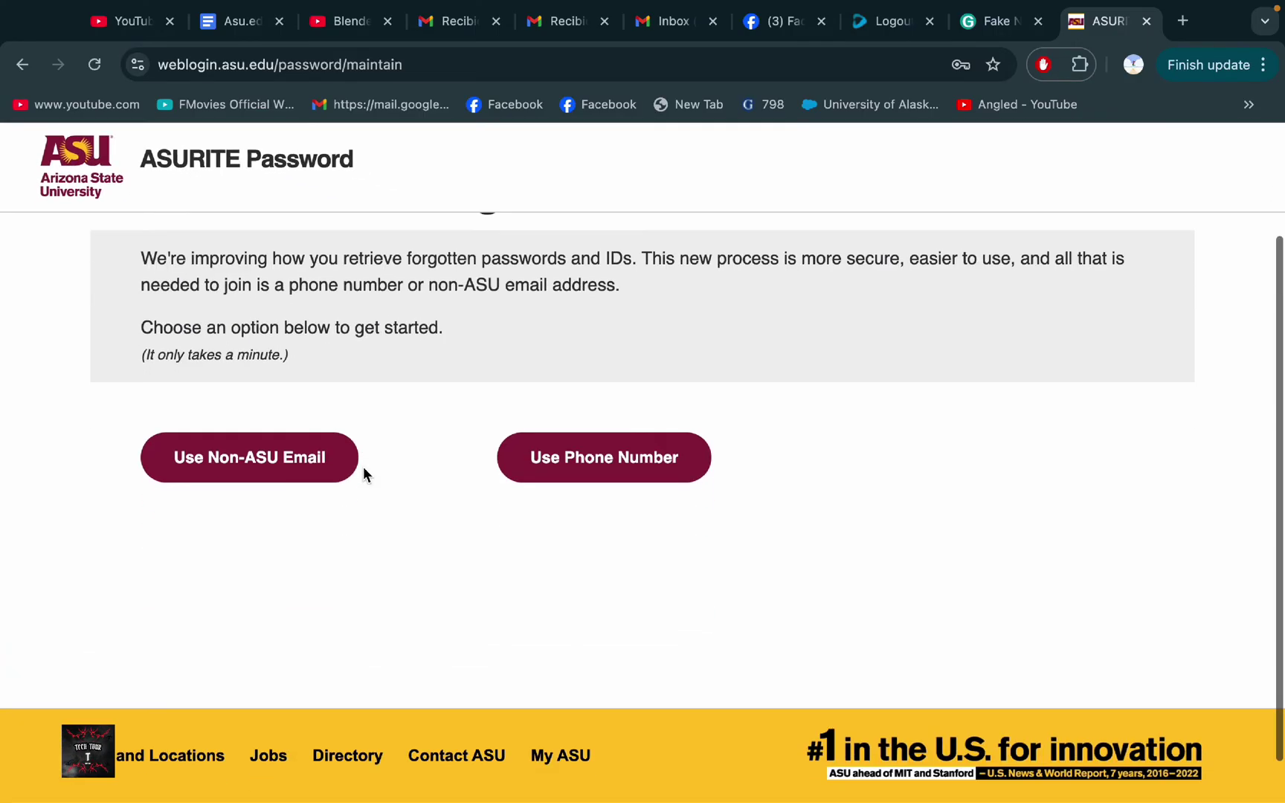
Step: Select the Use Non-ASU Email recovery option
{"action": "left_click", "coordinate": [251, 469]}
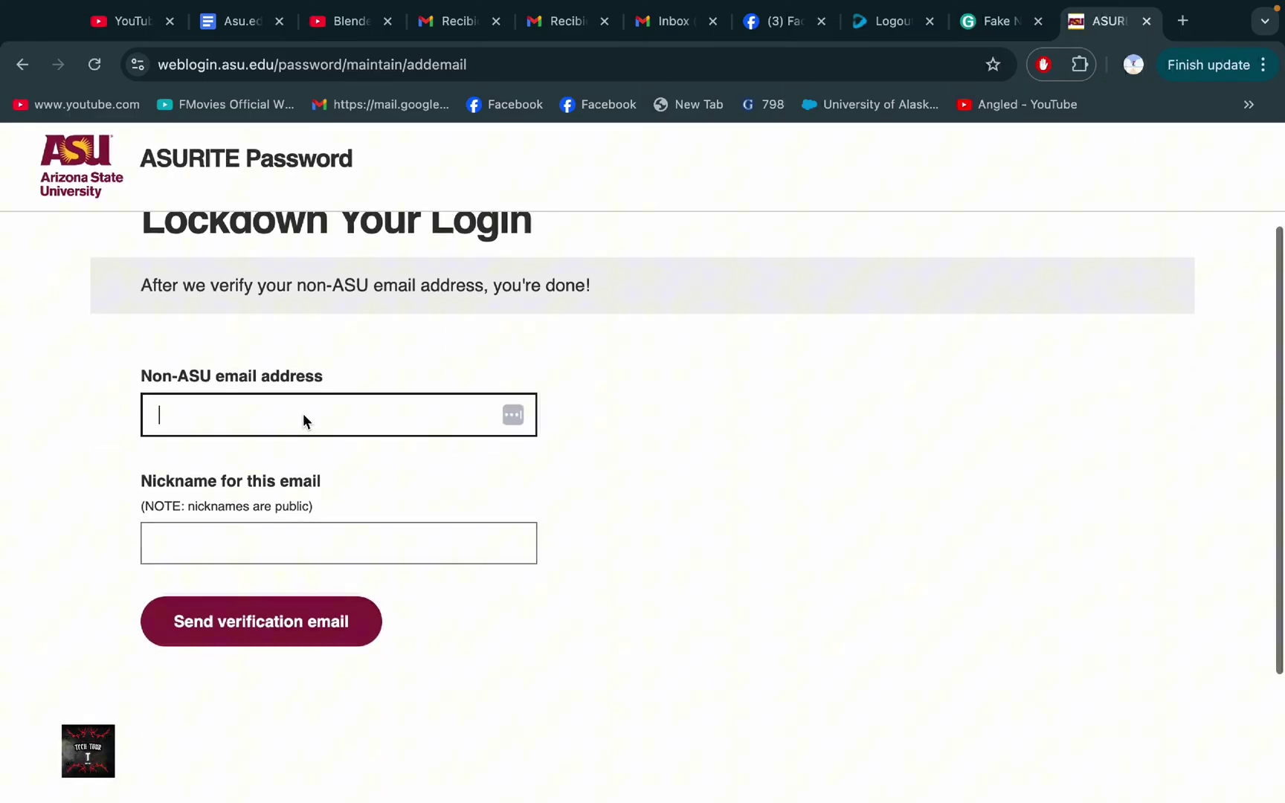
{"action": "left_click", "coordinate": [302, 414]}
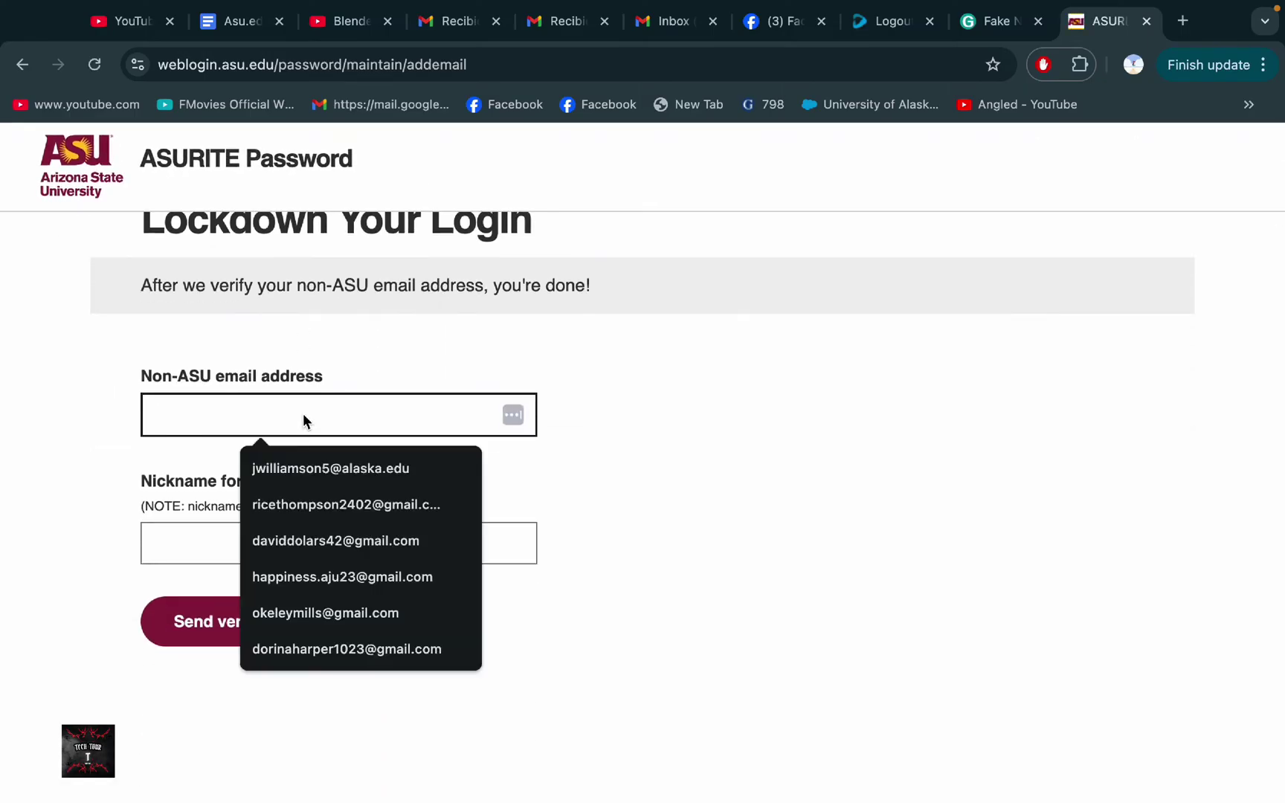
{"action": "left_click", "coordinate": [672, 21]}
{"action": "left_click", "coordinate": [1250, 155]}
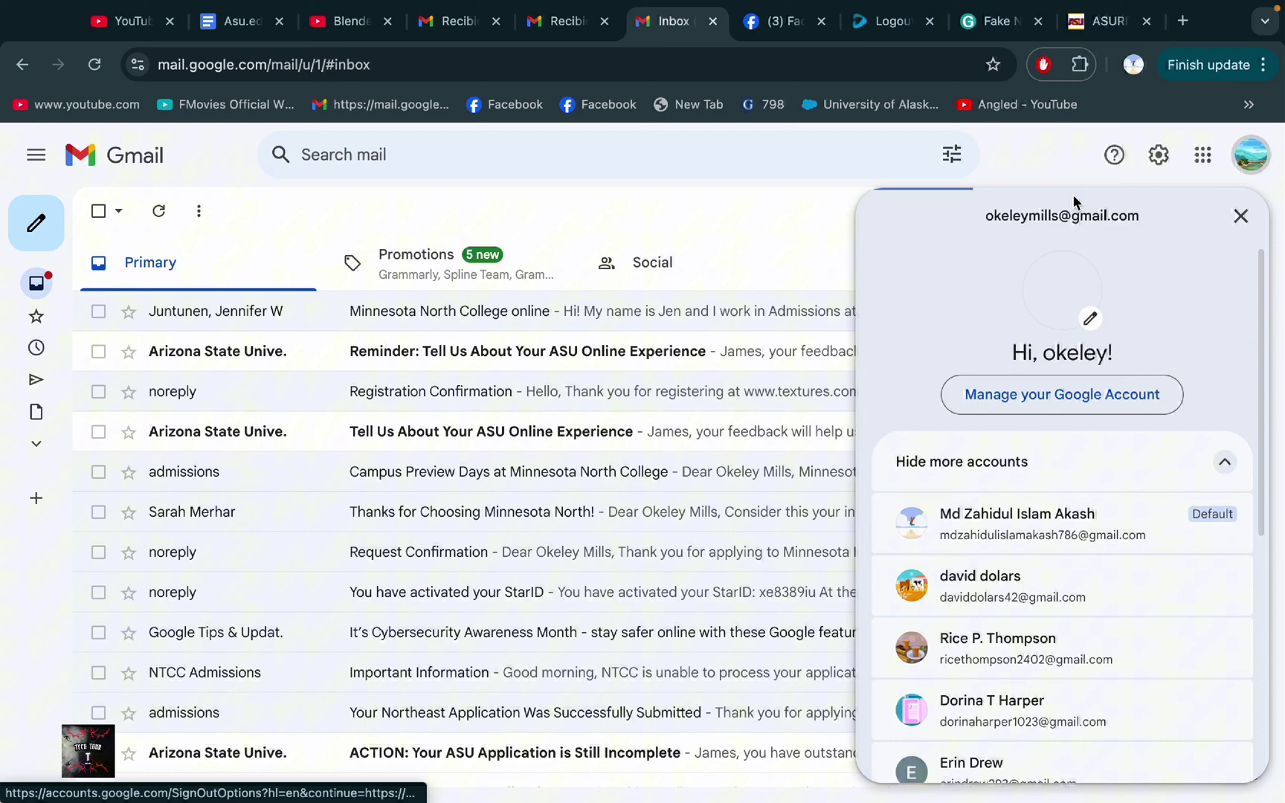
{"action": "double_click", "coordinate": [1024, 214]}
{"action": "key", "text": "ctrl+c"}
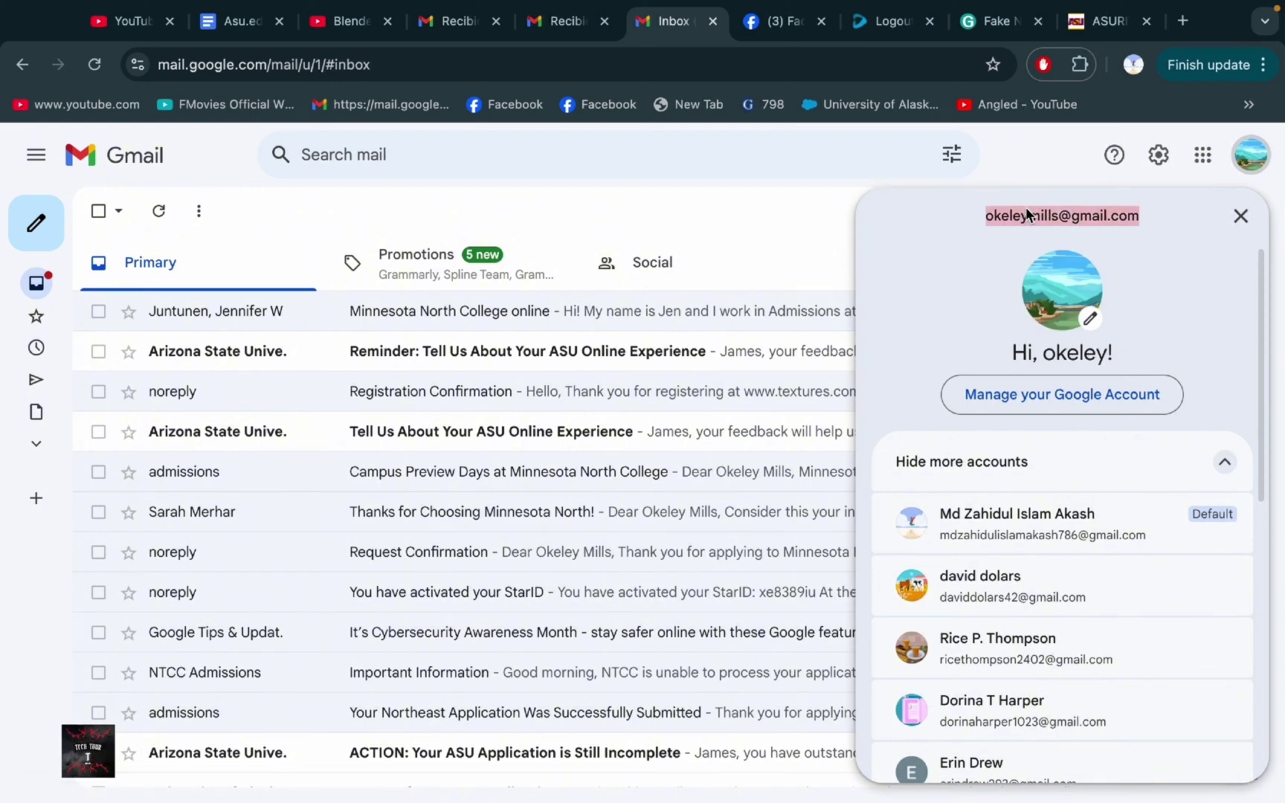
{"action": "left_click", "coordinate": [1097, 22]}
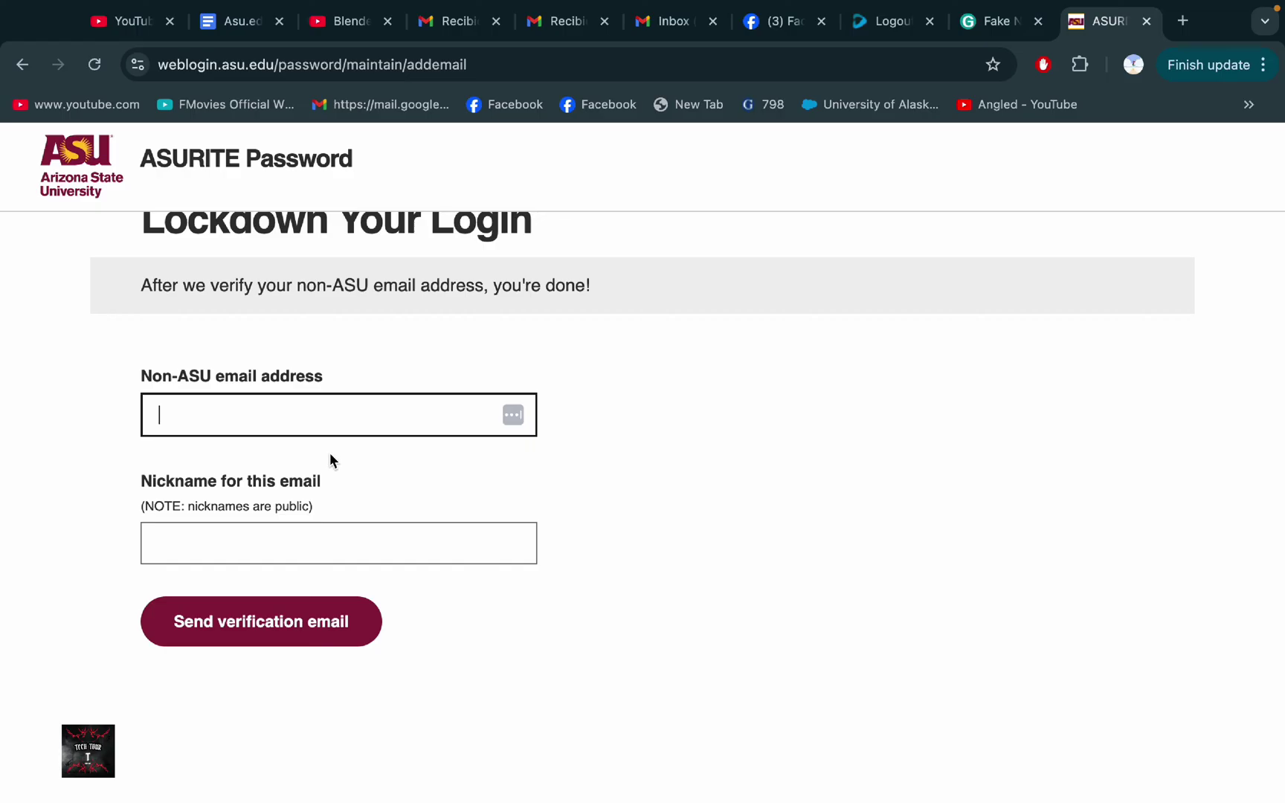
{"action": "key", "text": "ctrl+v"}
Step: Choose Hopper as the nickname and send the verification email
{"action": "left_click", "coordinate": [216, 543]}
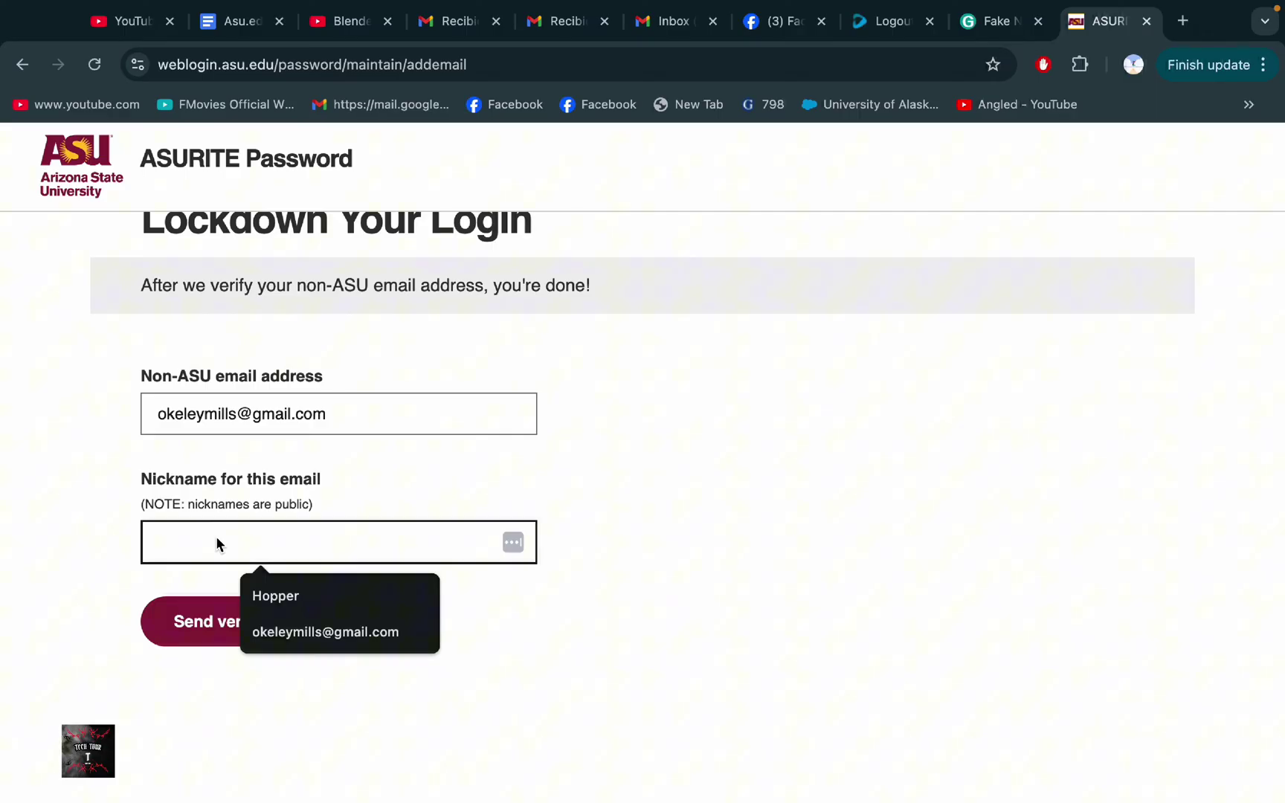
{"action": "left_click", "coordinate": [273, 597]}
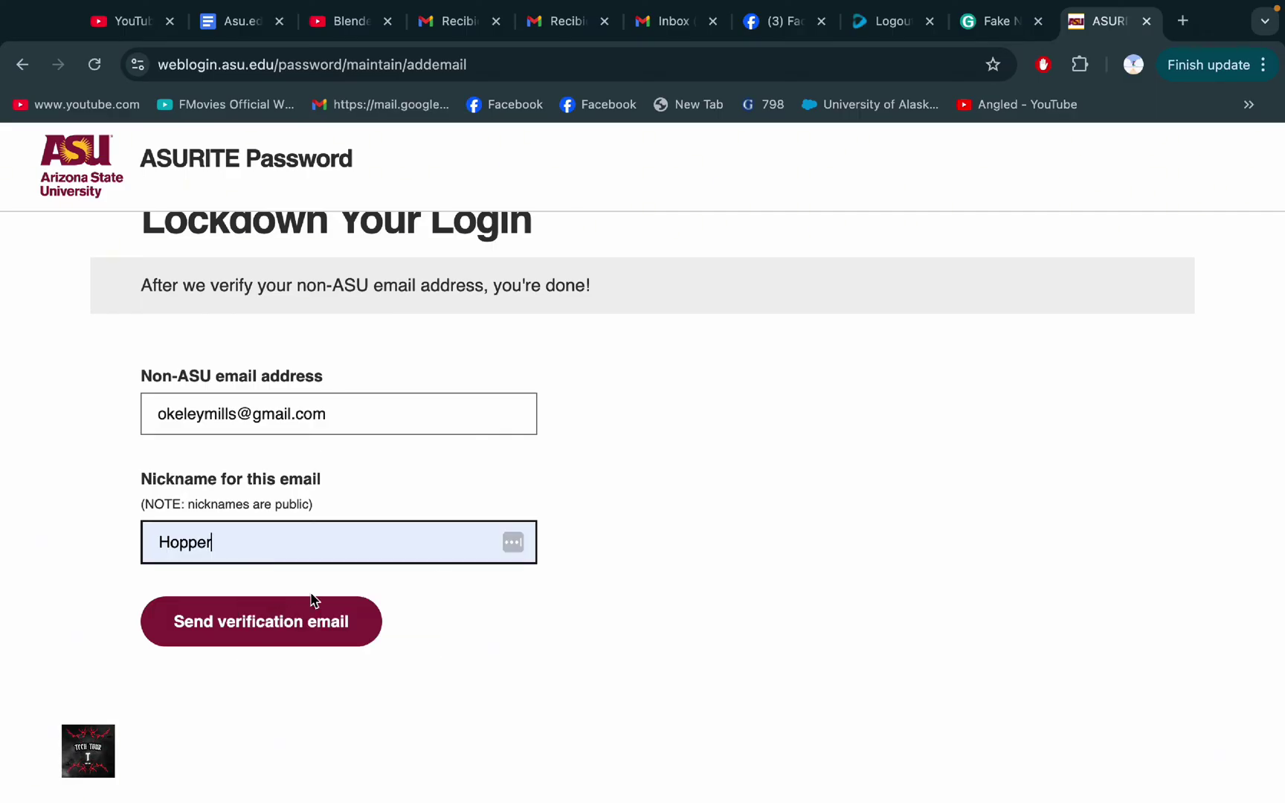
{"action": "left_click", "coordinate": [248, 620]}
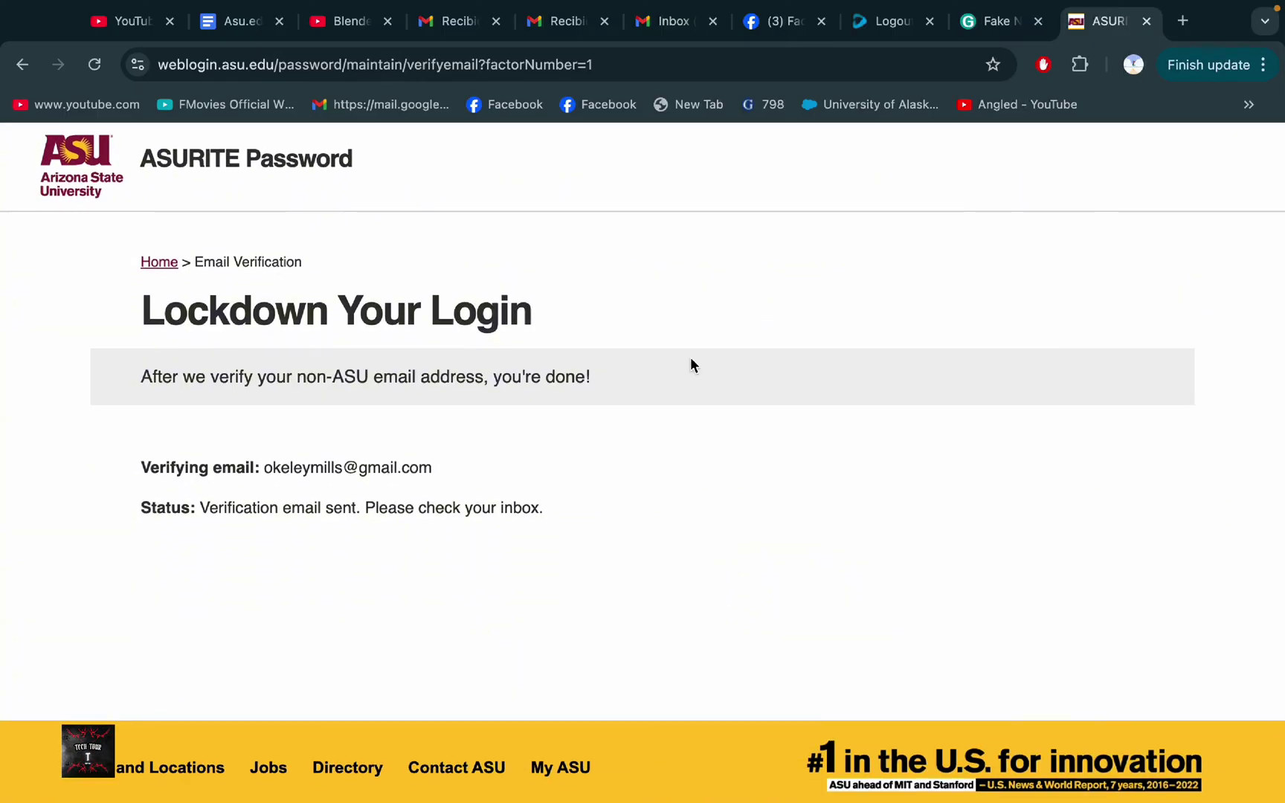
Step: Open Gmail's Arizona State University Email Confirmation message and follow its weblogin.asu.edu link
{"action": "left_click", "coordinate": [677, 21]}
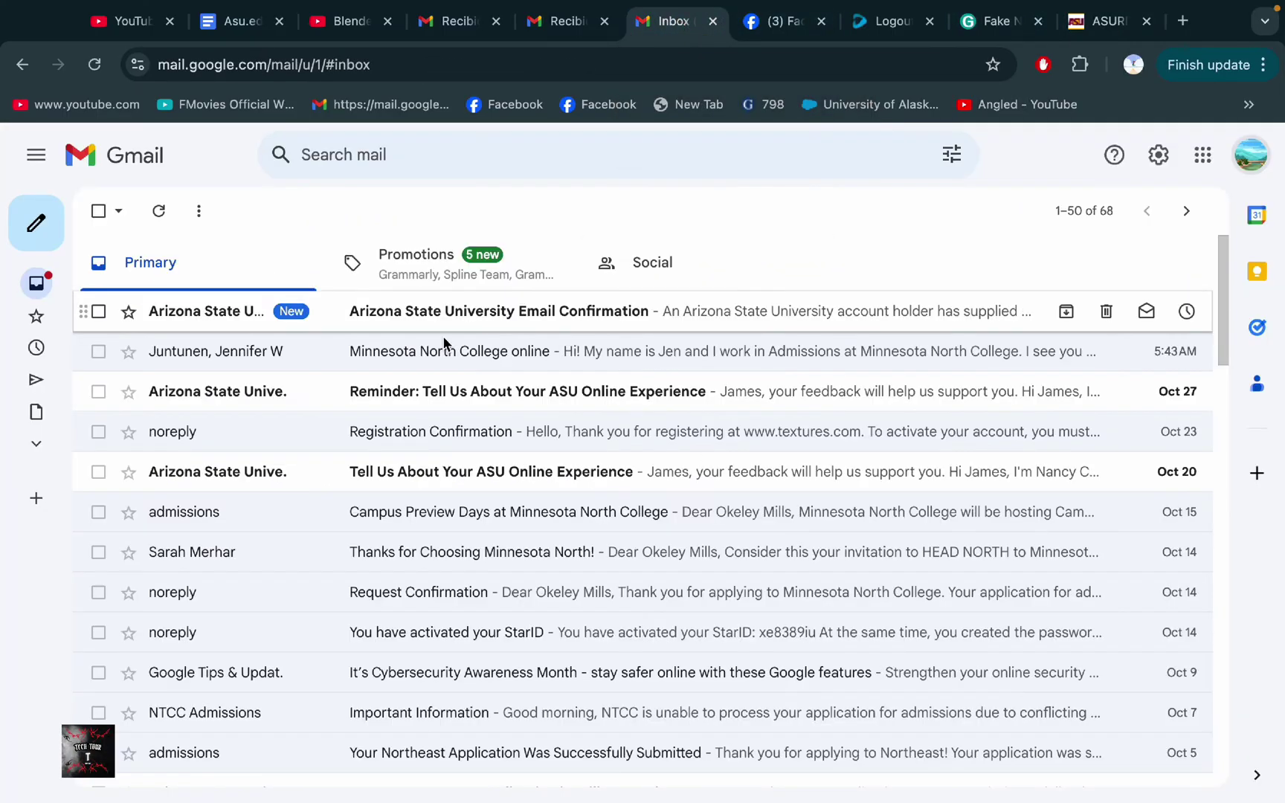
{"action": "left_click", "coordinate": [487, 316]}
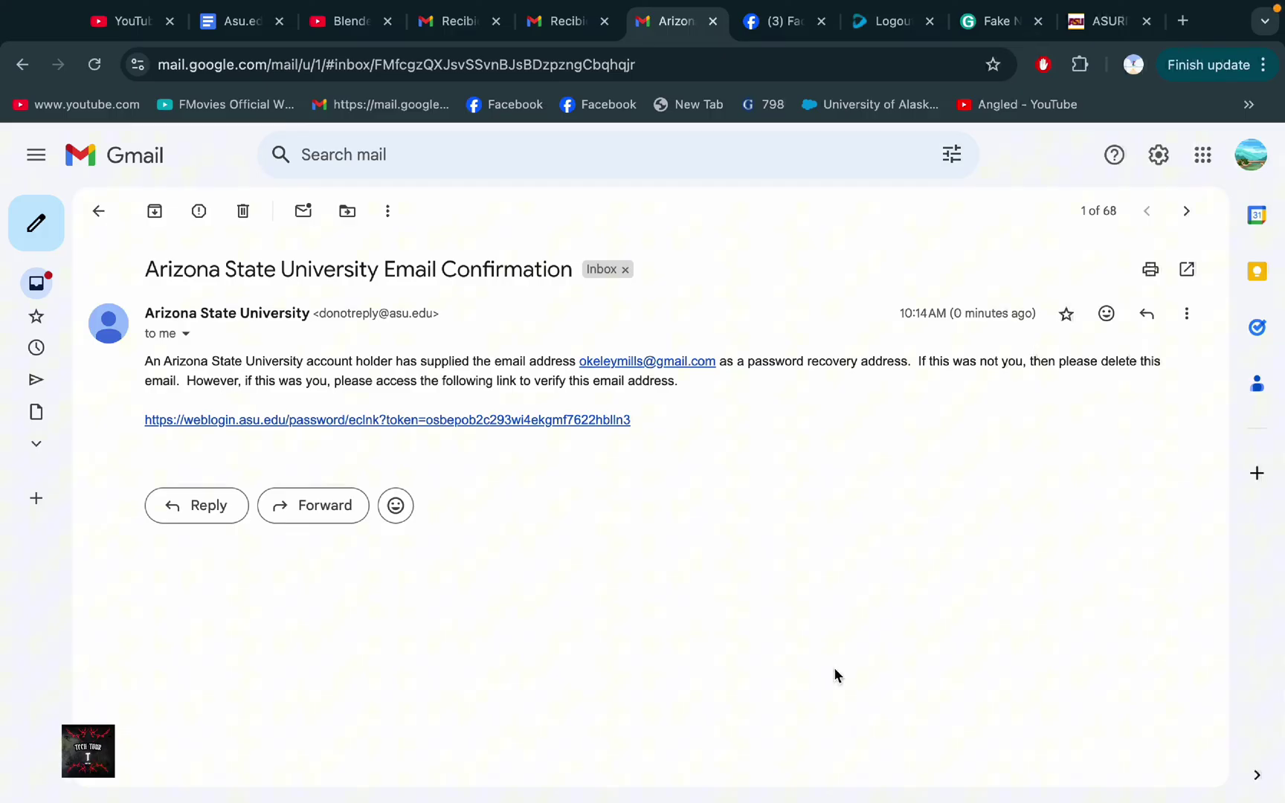
{"action": "left_click", "coordinate": [98, 211]}
{"action": "left_click", "coordinate": [614, 312]}
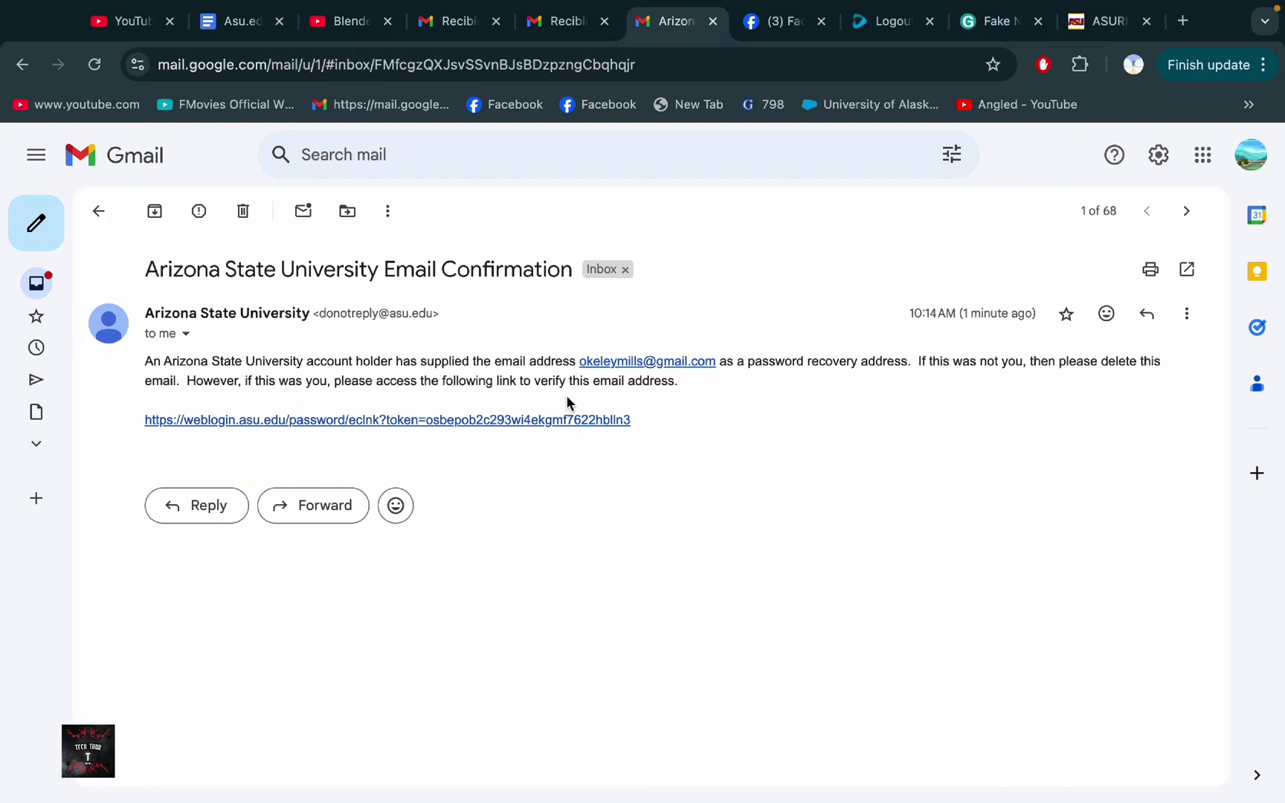
{"action": "left_click", "coordinate": [418, 420]}
{"action": "scroll", "coordinate": [834, 463], "scroll_direction": "down", "scroll_amount": 3}
{"action": "scroll", "coordinate": [833, 463], "scroll_direction": "down", "scroll_amount": 3}
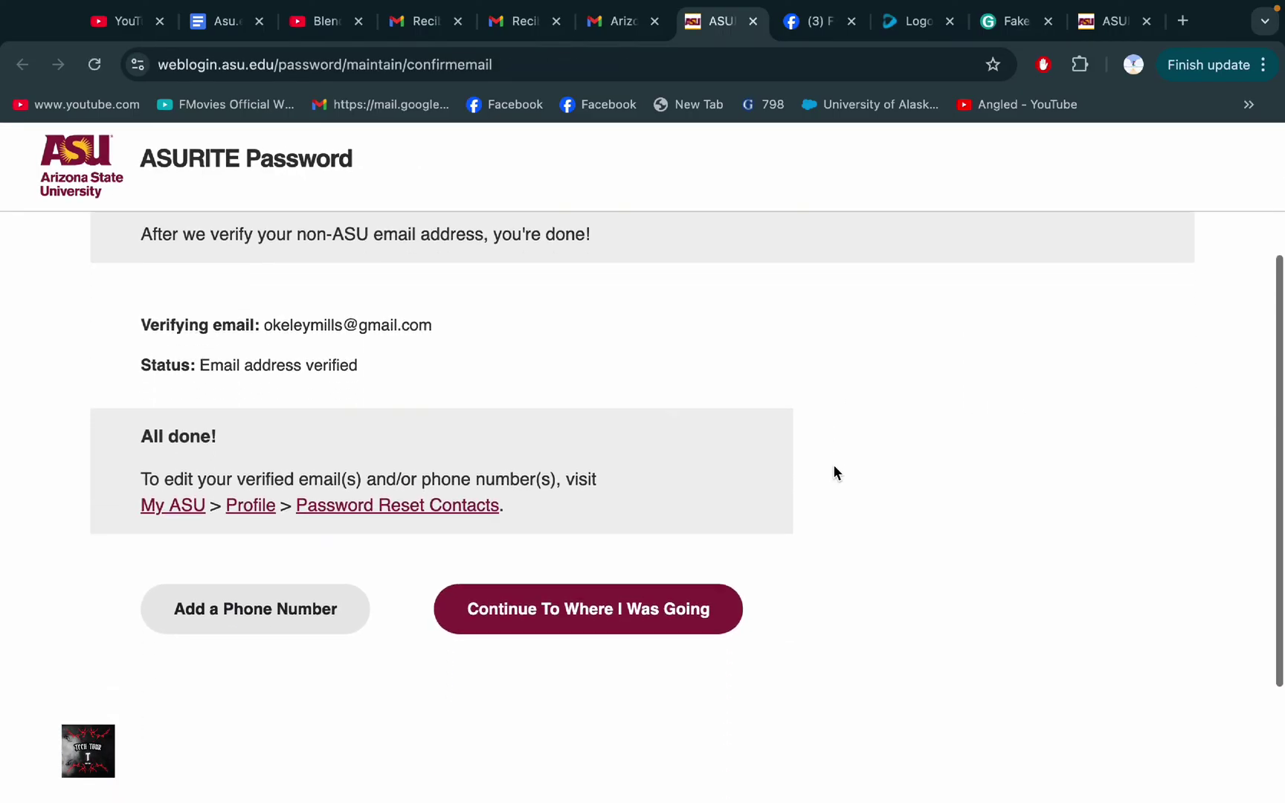
{"action": "scroll", "coordinate": [630, 442], "scroll_direction": "up", "scroll_amount": 1}
{"action": "scroll", "coordinate": [630, 444], "scroll_direction": "down", "scroll_amount": 1}
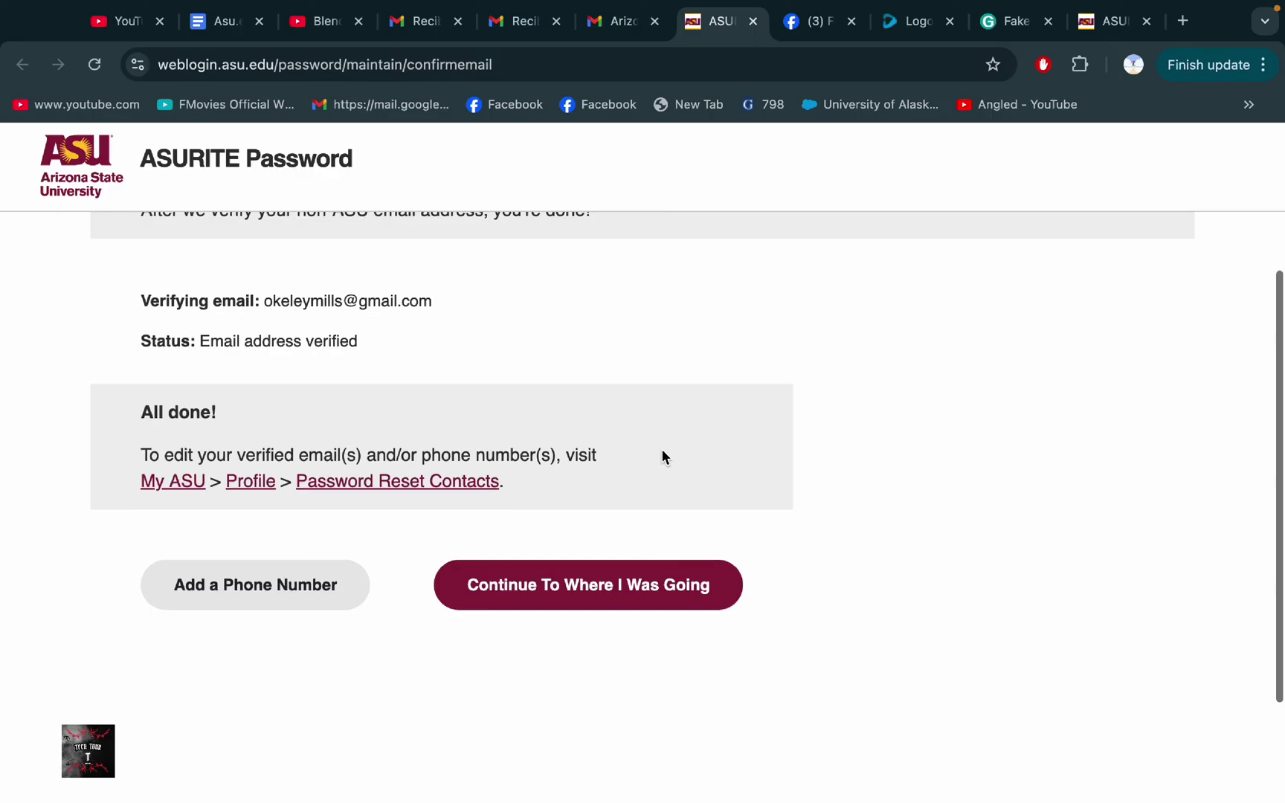
{"action": "scroll", "coordinate": [650, 438], "scroll_direction": "up", "scroll_amount": 2}
{"action": "scroll", "coordinate": [530, 463], "scroll_direction": "up", "scroll_amount": 1}
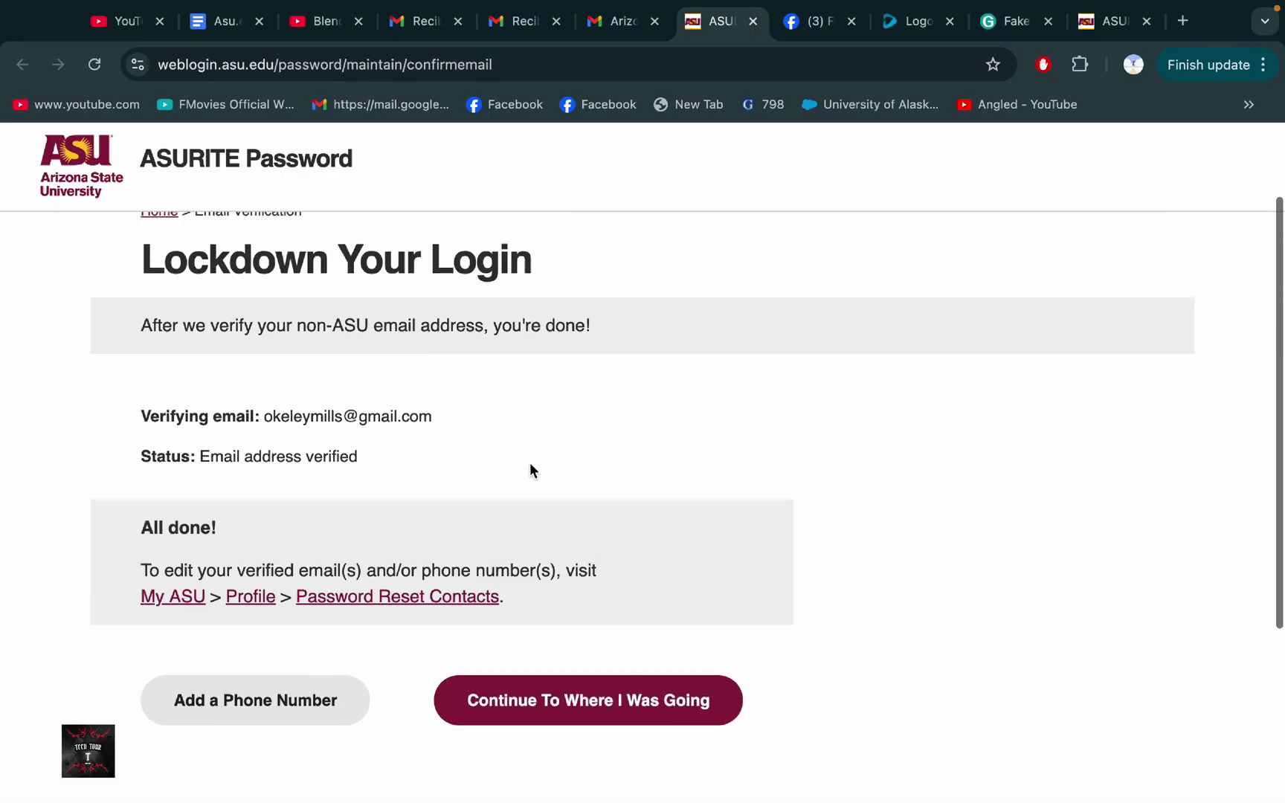
{"action": "scroll", "coordinate": [651, 486], "scroll_direction": "down", "scroll_amount": 3}
{"action": "scroll", "coordinate": [651, 486], "scroll_direction": "down", "scroll_amount": 1}
{"action": "scroll", "coordinate": [834, 534], "scroll_direction": "down", "scroll_amount": 2}
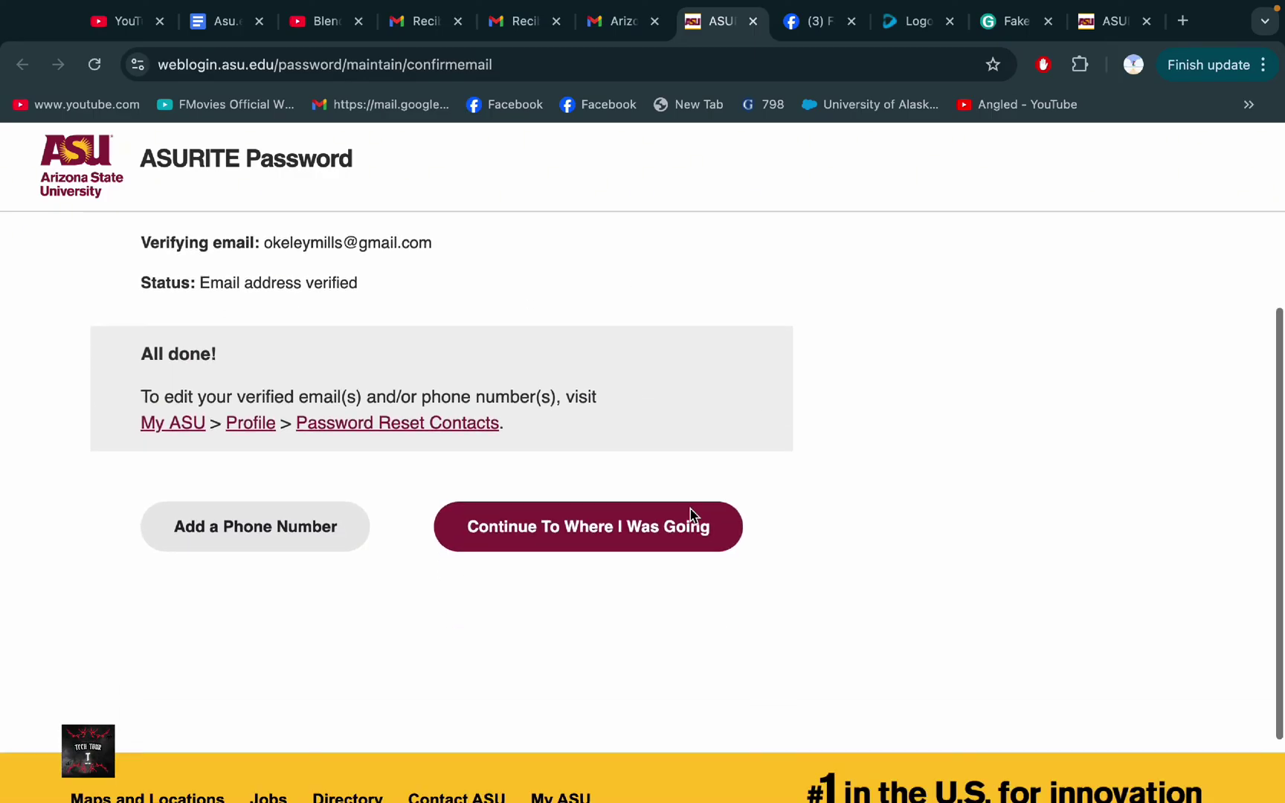
{"action": "scroll", "coordinate": [693, 523], "scroll_direction": "down", "scroll_amount": 1}
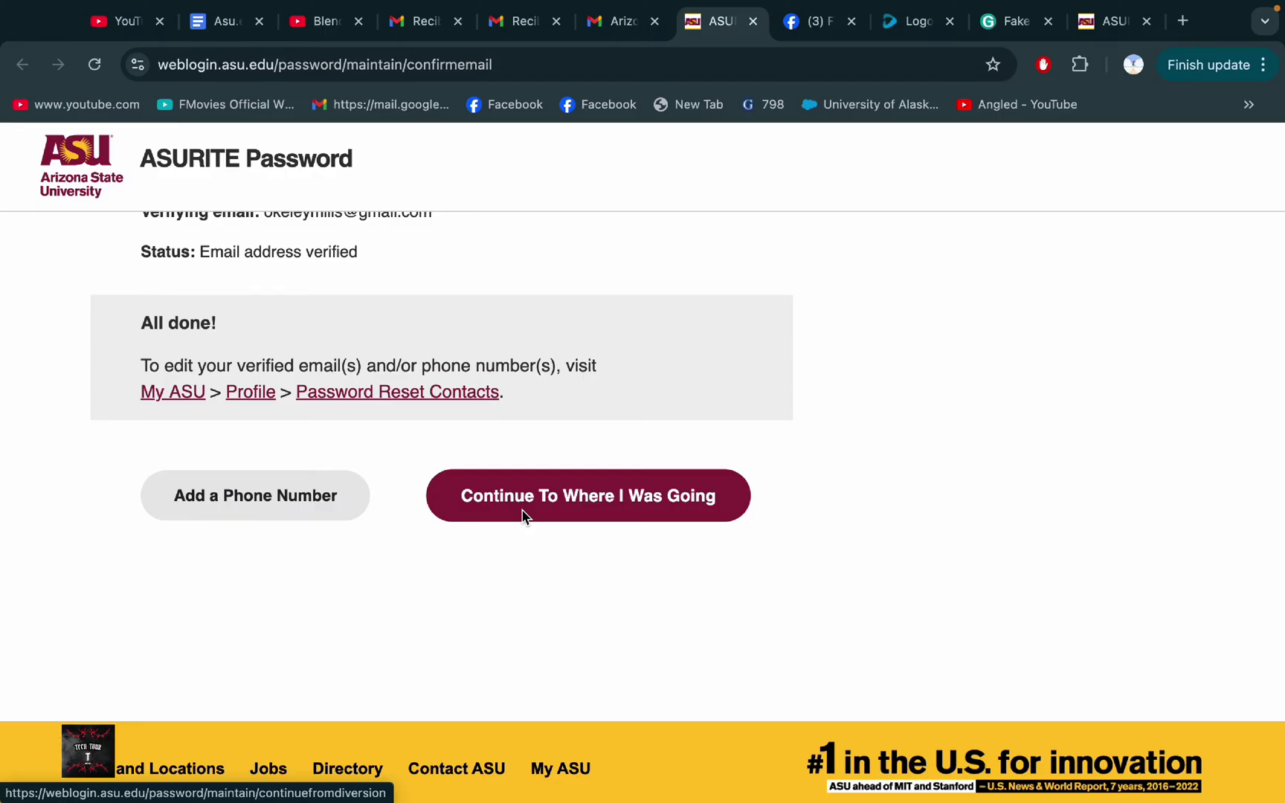
Step: Continue to My ASU, then choose View Profile from the name dropdown
{"action": "left_click", "coordinate": [570, 510]}
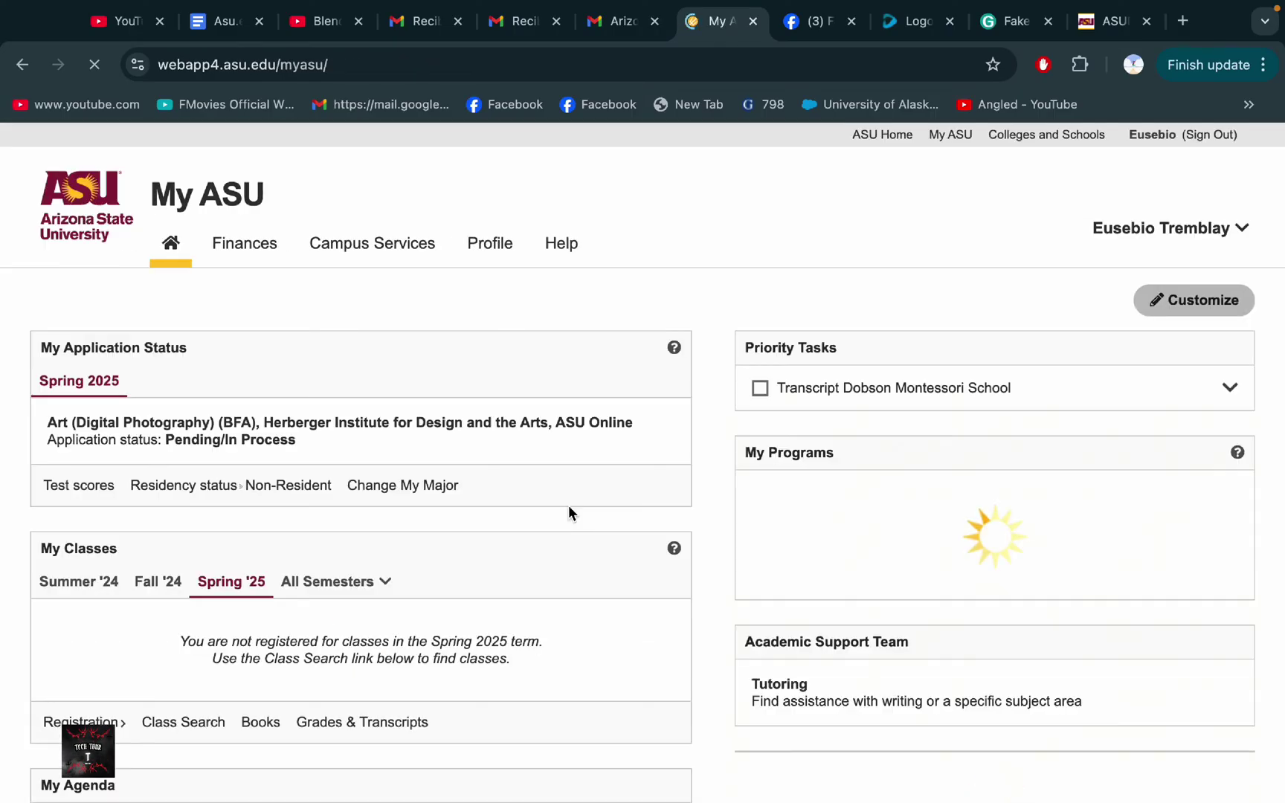
{"action": "scroll", "coordinate": [569, 504], "scroll_direction": "down", "scroll_amount": 2}
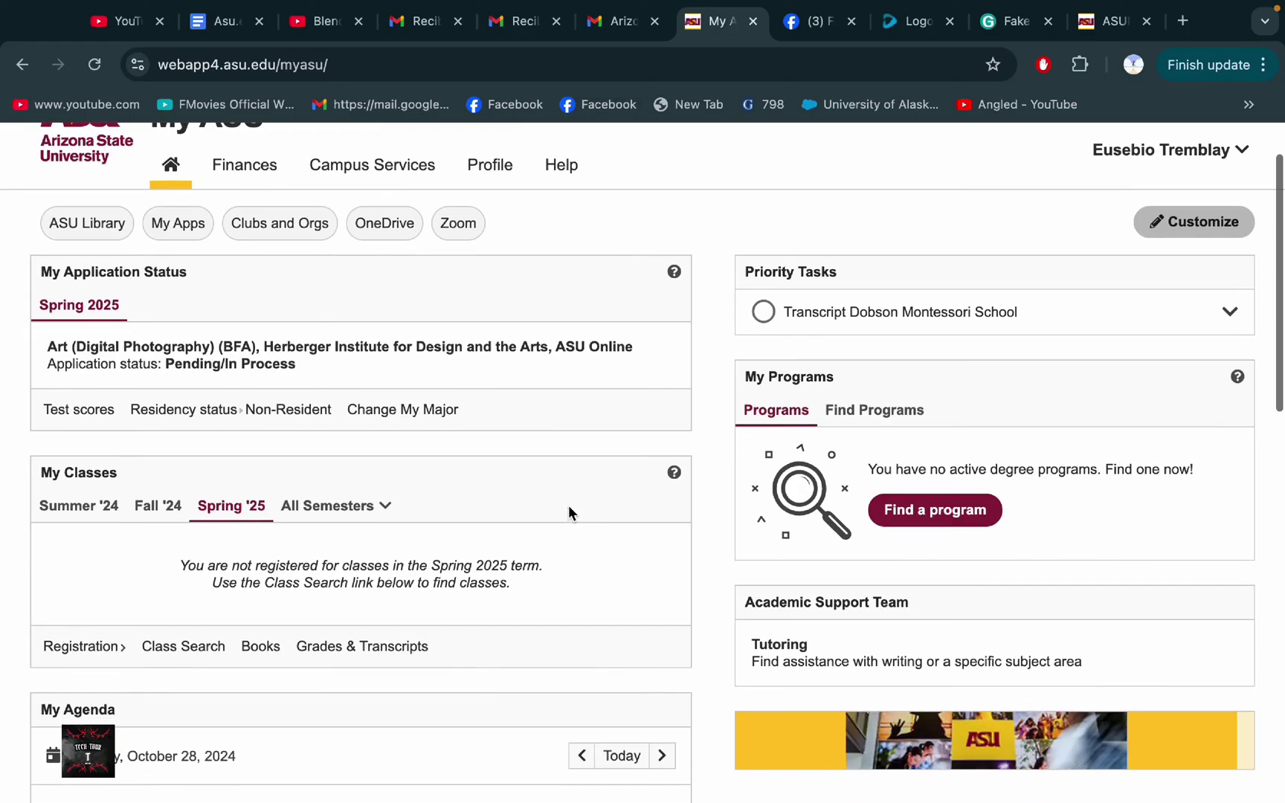
{"action": "scroll", "coordinate": [569, 505], "scroll_direction": "down", "scroll_amount": 2}
{"action": "scroll", "coordinate": [569, 504], "scroll_direction": "down", "scroll_amount": 2}
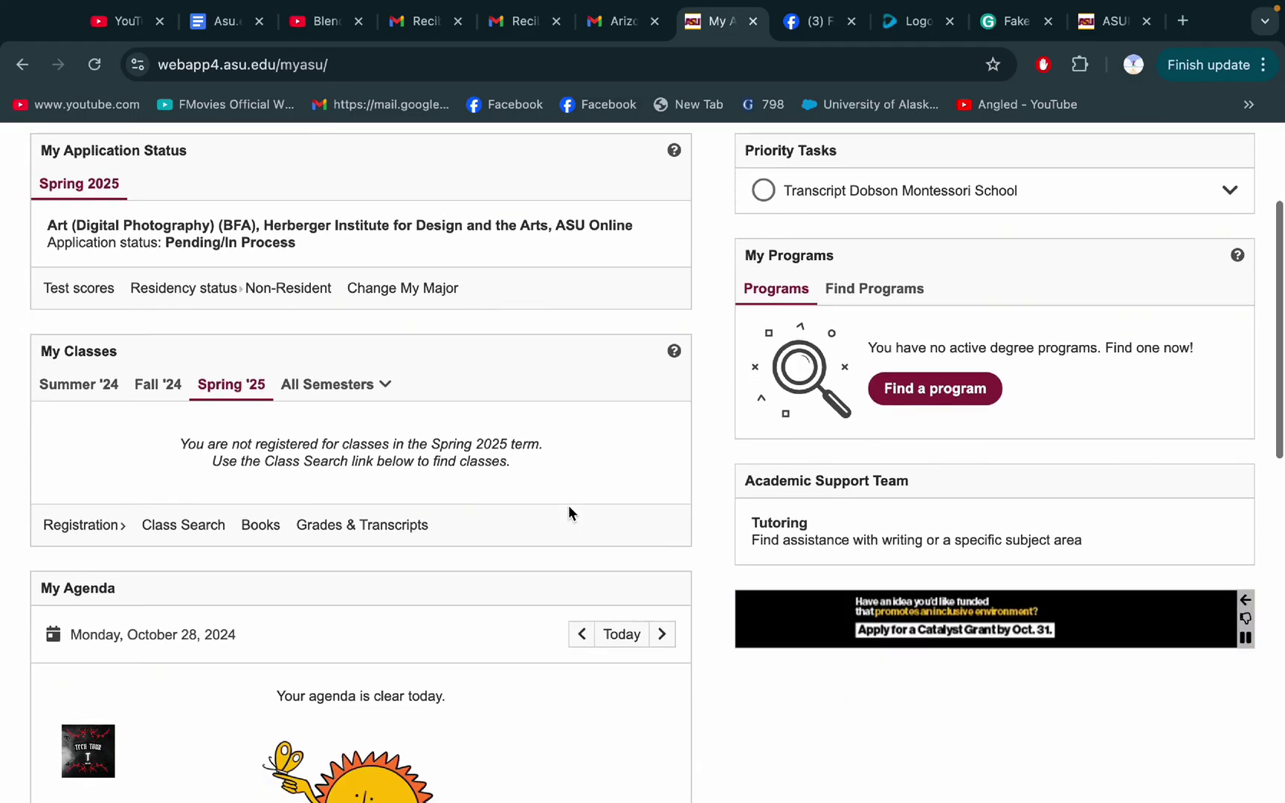
{"action": "scroll", "coordinate": [568, 505], "scroll_direction": "down", "scroll_amount": 2}
{"action": "scroll", "coordinate": [955, 366], "scroll_direction": "up", "scroll_amount": 5}
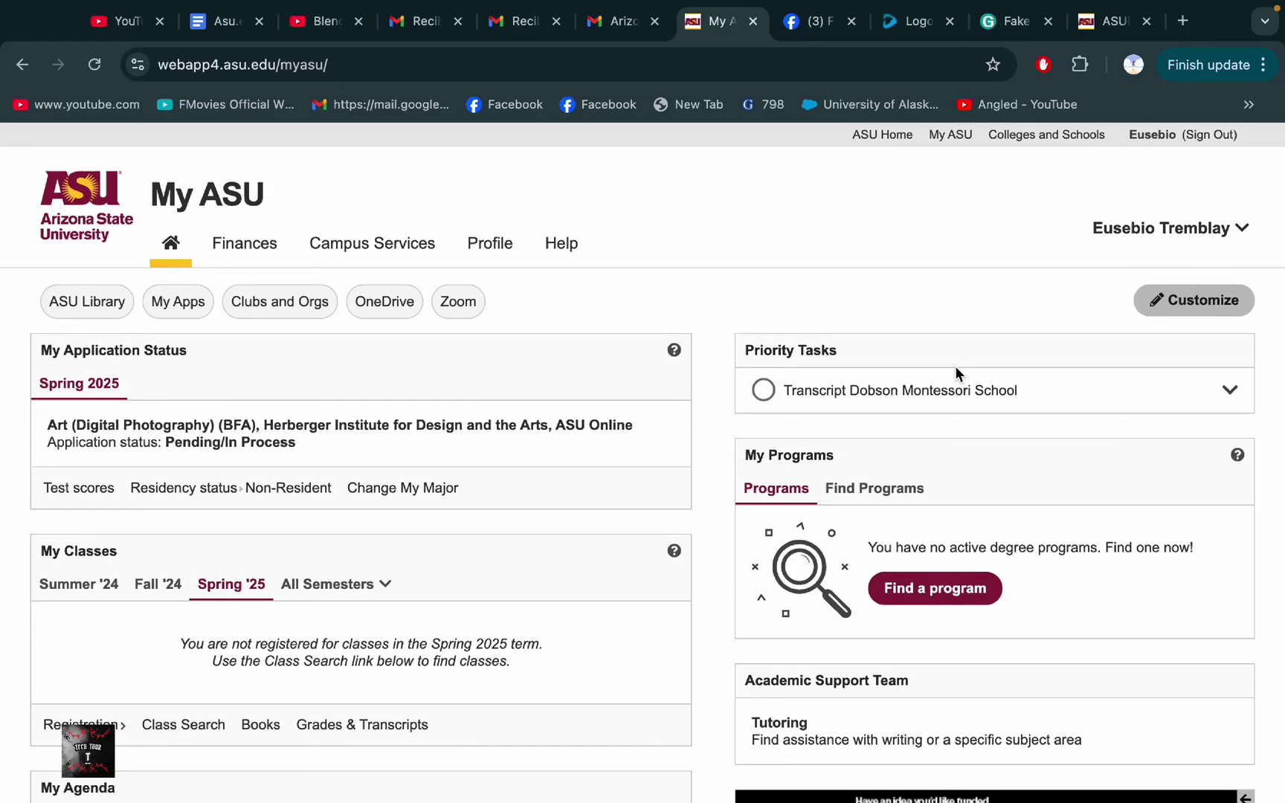
{"action": "scroll", "coordinate": [955, 365], "scroll_direction": "down", "scroll_amount": 1}
{"action": "scroll", "coordinate": [954, 366], "scroll_direction": "up", "scroll_amount": 3}
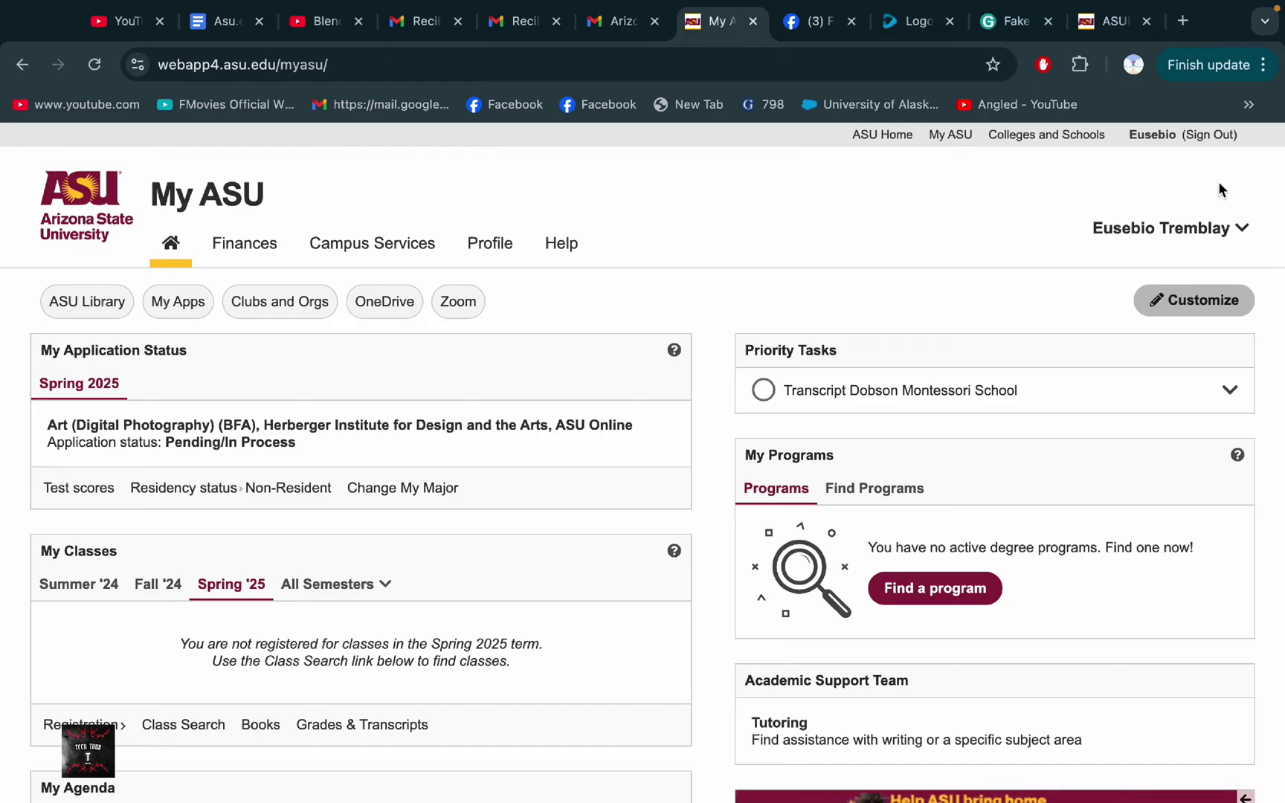
{"action": "left_click", "coordinate": [1238, 230]}
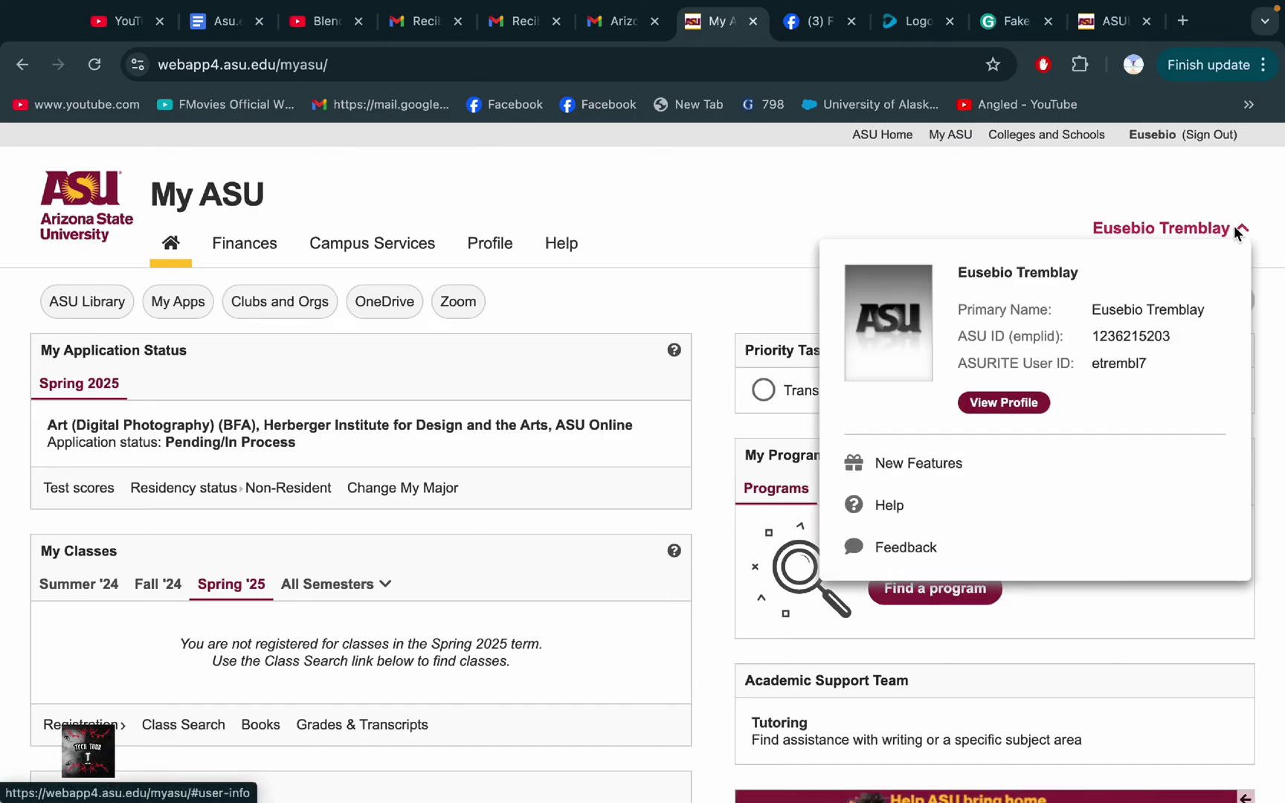
{"action": "left_click", "coordinate": [1003, 402]}
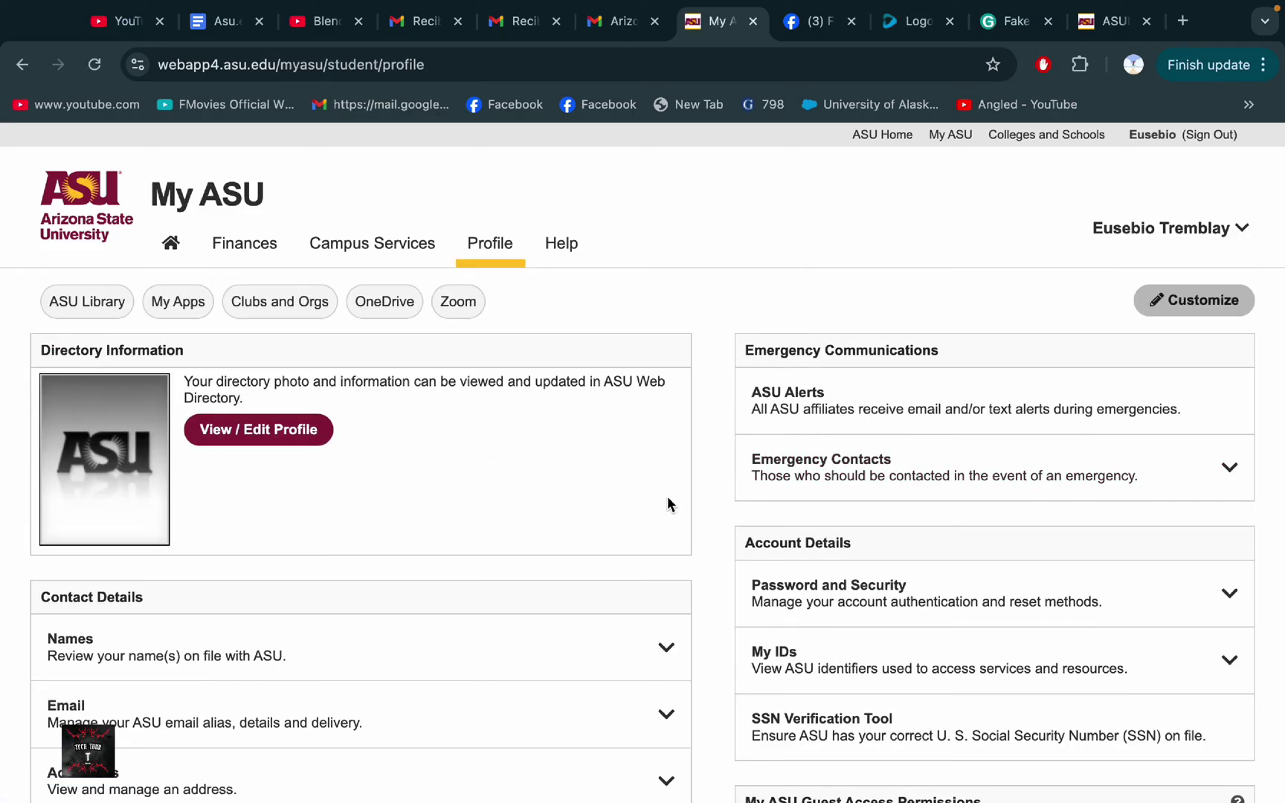
{"action": "scroll", "coordinate": [666, 496], "scroll_direction": "down", "scroll_amount": 5}
{"action": "scroll", "coordinate": [402, 452], "scroll_direction": "down", "scroll_amount": 2}
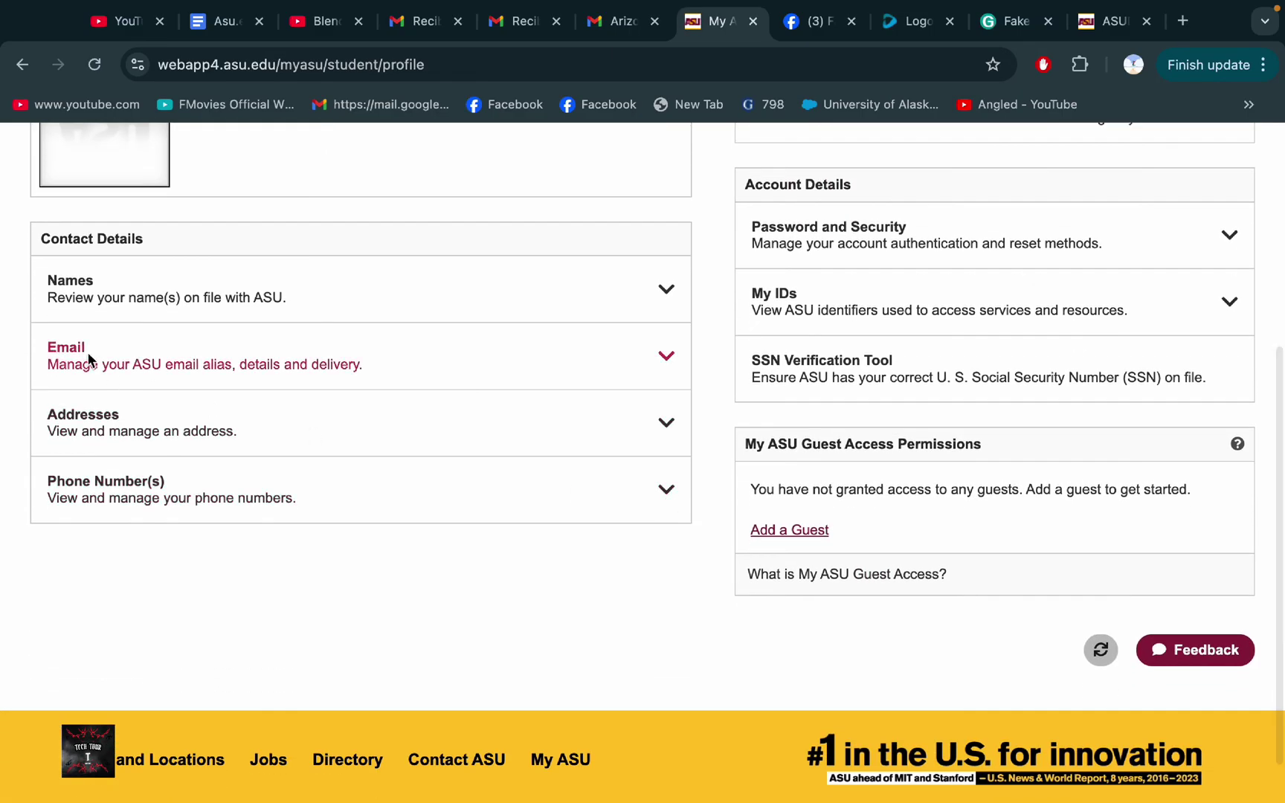
Step: Expand Email under Contact Details and choose 'Manage your ASU email address'
{"action": "left_click", "coordinate": [646, 360]}
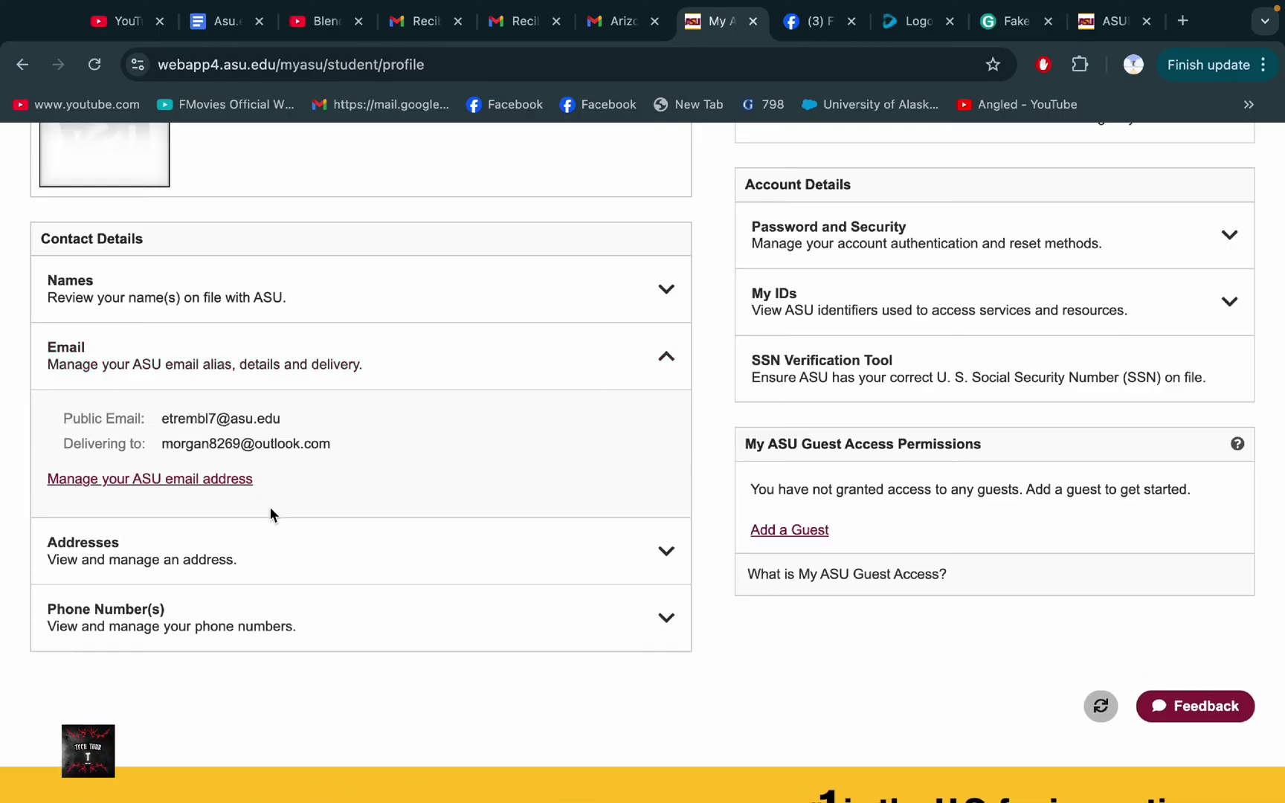
{"action": "left_click", "coordinate": [146, 479]}
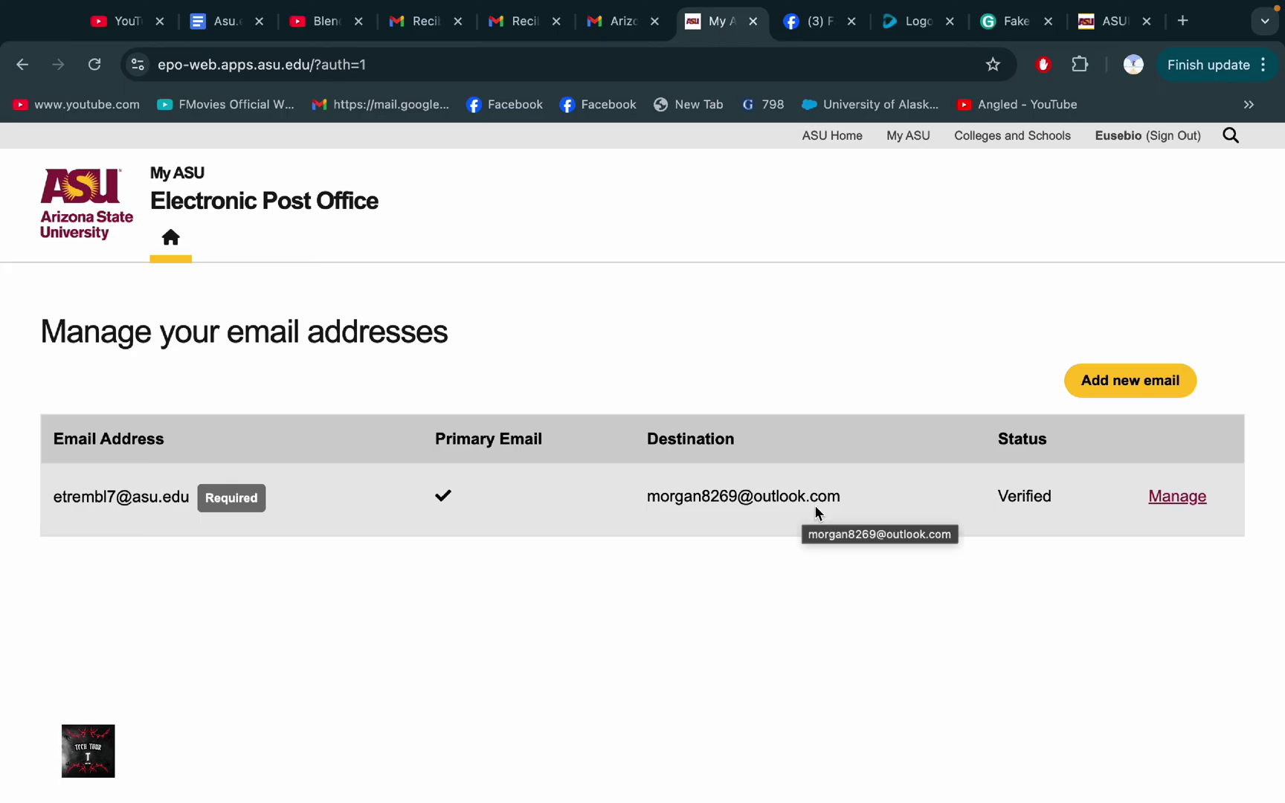
Step: Open Manage for the ASU email row and select the 'Add Non-ASU email' option
{"action": "left_click", "coordinate": [1176, 496]}
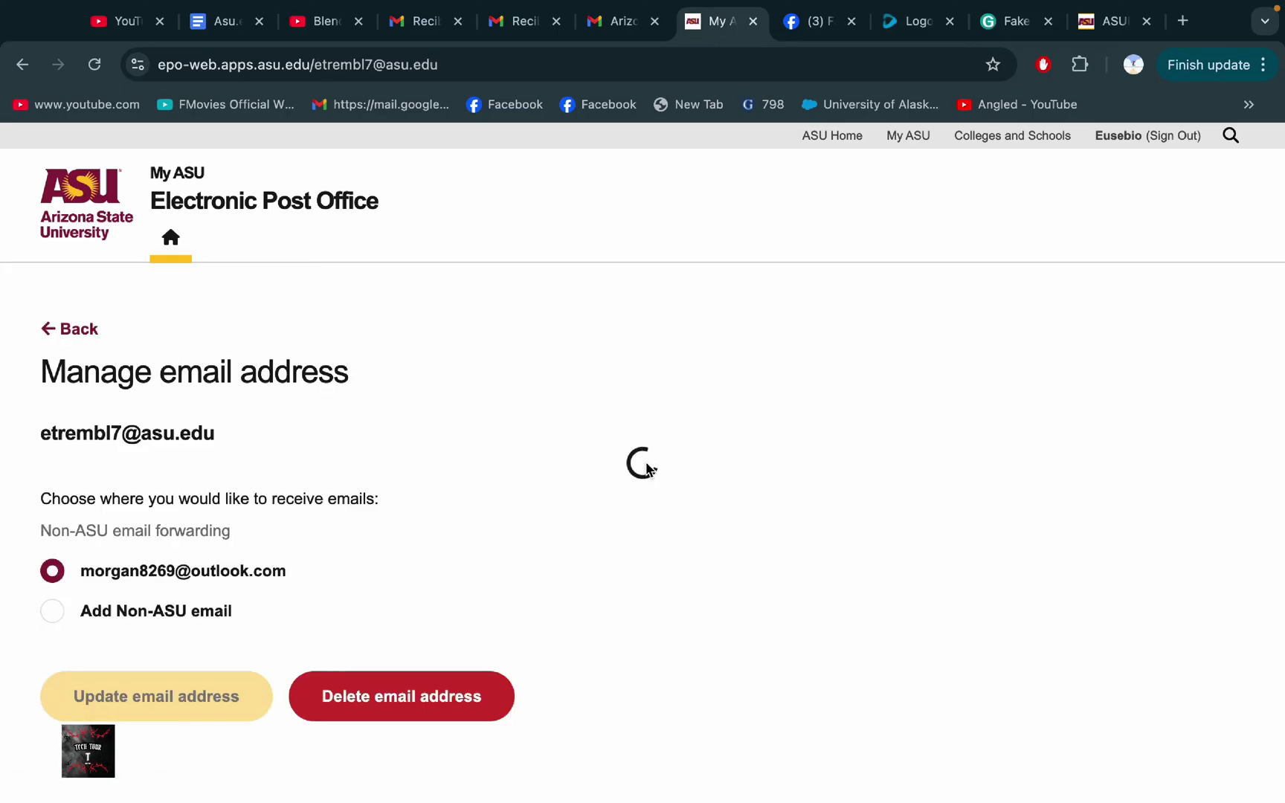
{"action": "scroll", "coordinate": [491, 461], "scroll_direction": "down", "scroll_amount": 3}
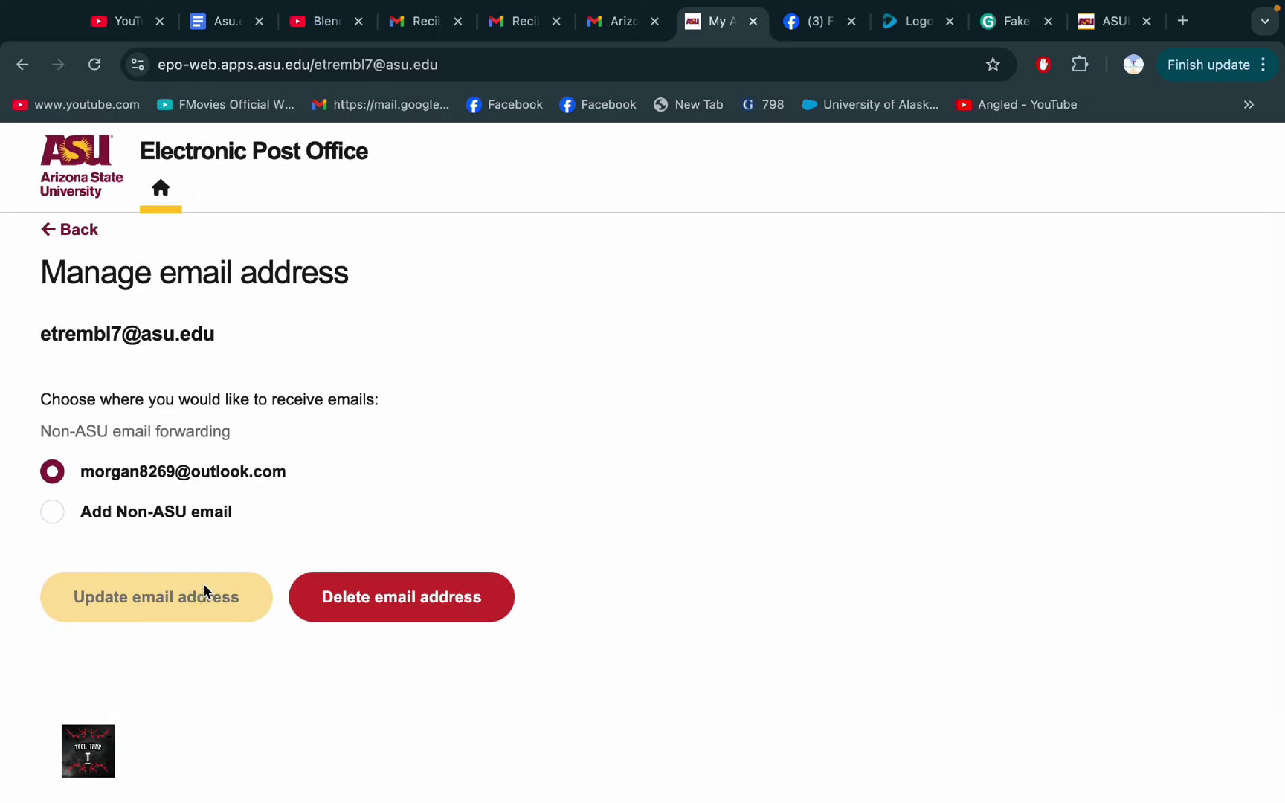
{"action": "left_click", "coordinate": [54, 514]}
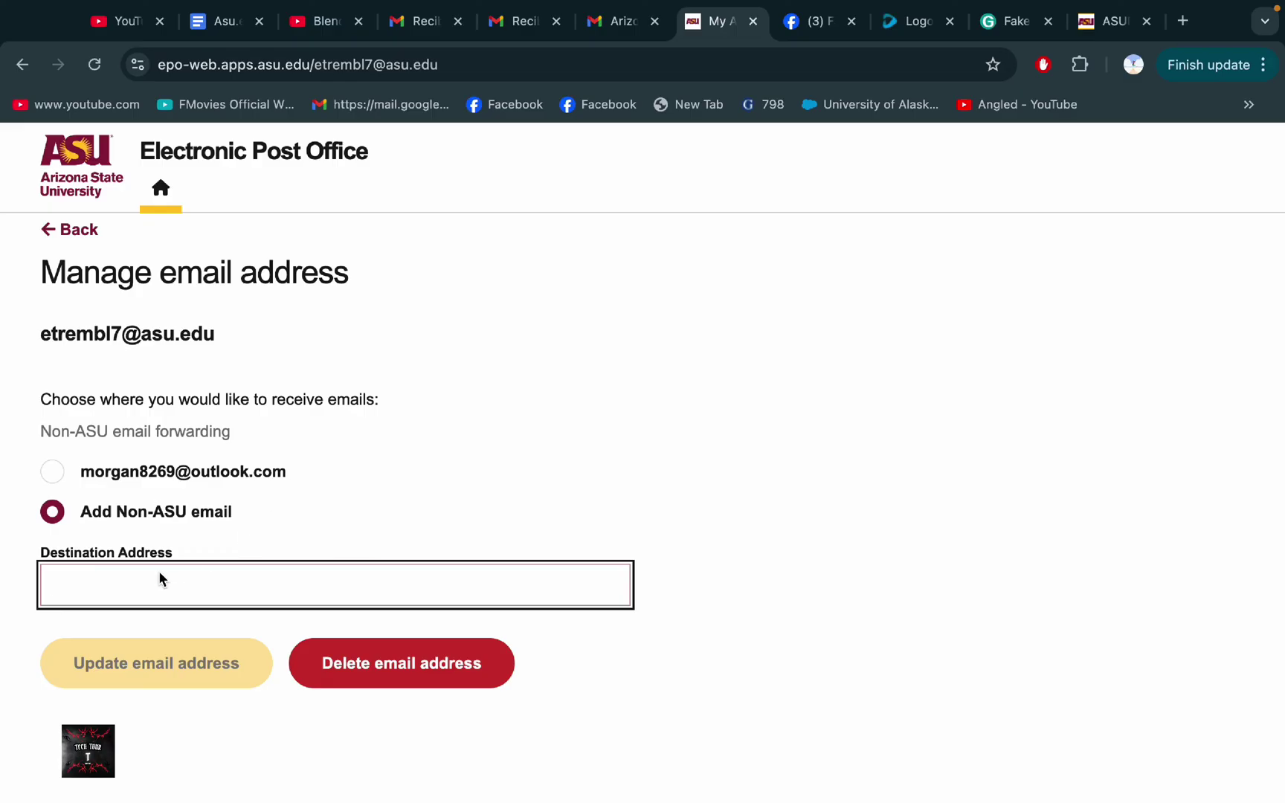
{"action": "mouse_move", "coordinate": [603, 6]}
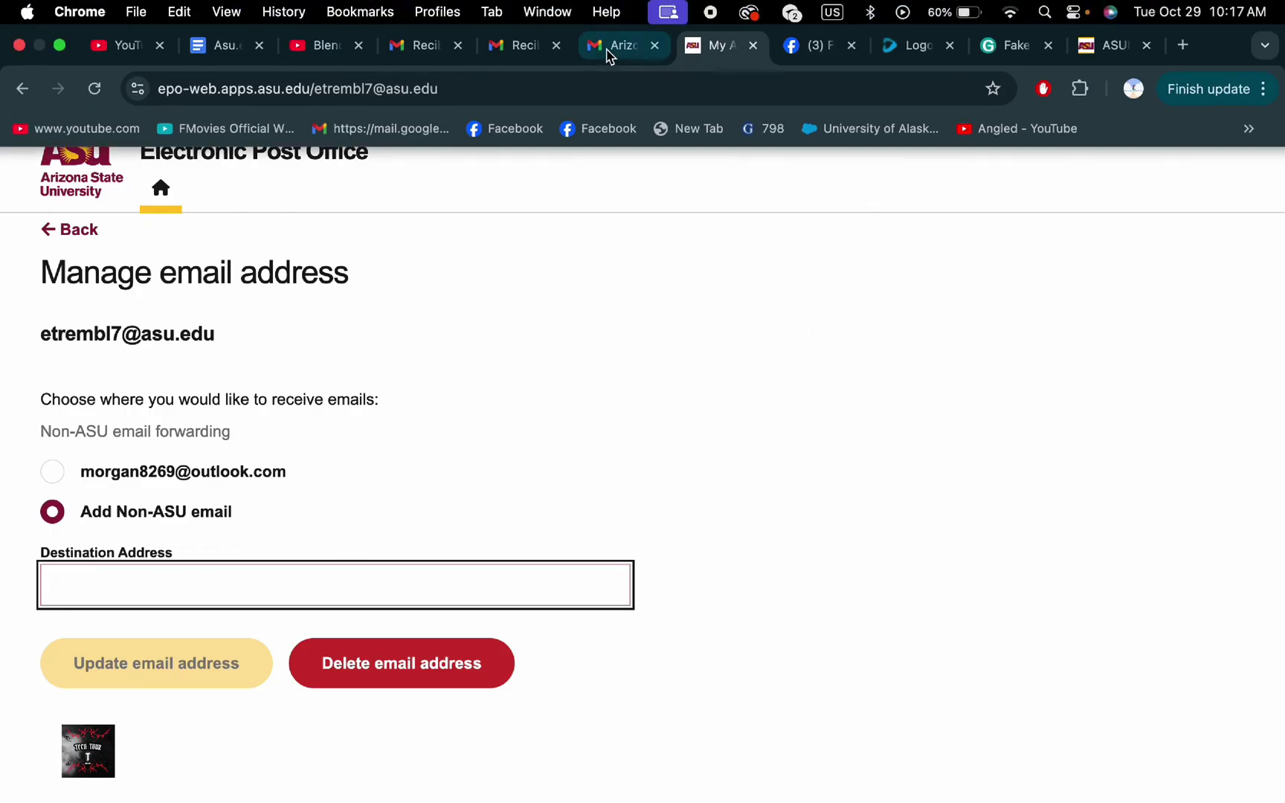
Step: Copy the Gmail address into Destination Address and update the email address
{"action": "left_click", "coordinate": [602, 45]}
{"action": "left_click", "coordinate": [89, 210]}
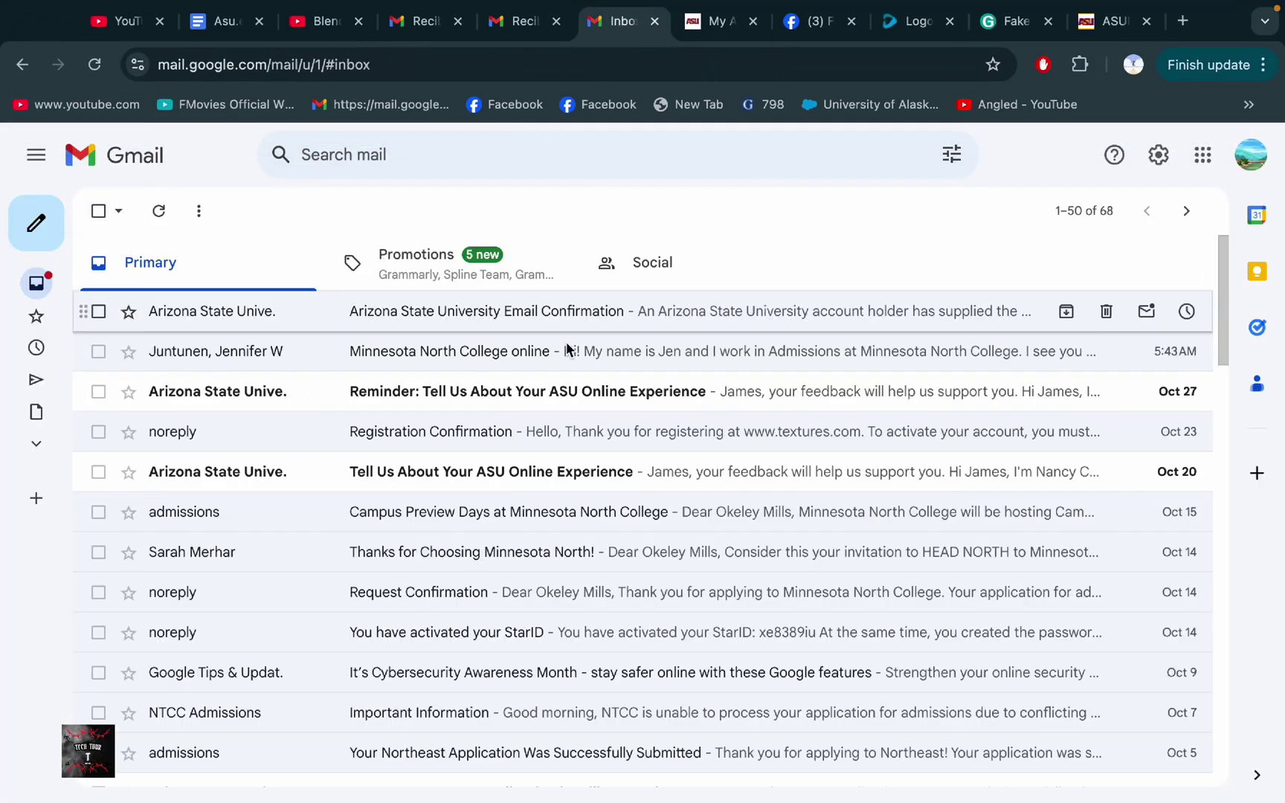
{"action": "left_click", "coordinate": [1251, 155]}
{"action": "double_click", "coordinate": [1062, 216]}
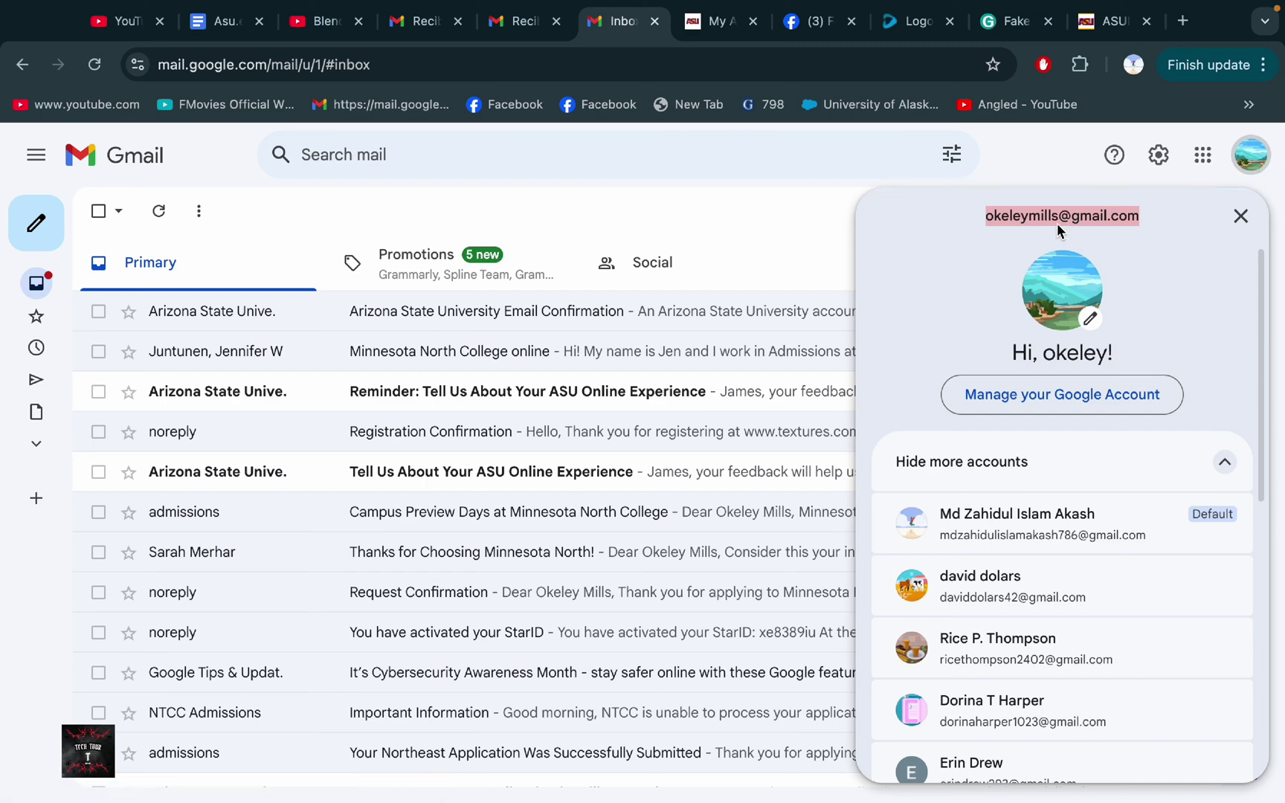
{"action": "key", "text": "ctrl+c"}
{"action": "left_click", "coordinate": [712, 21]}
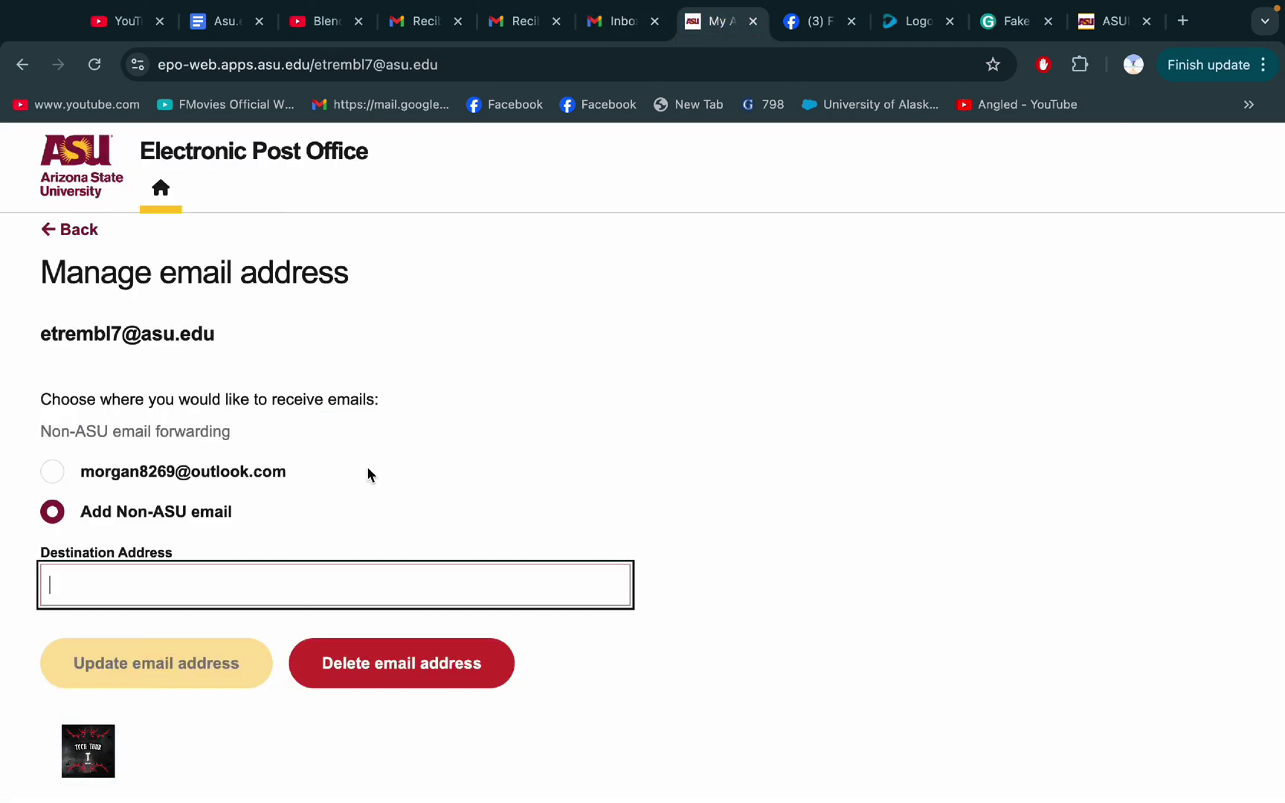
{"action": "key", "text": "ctrl+v"}
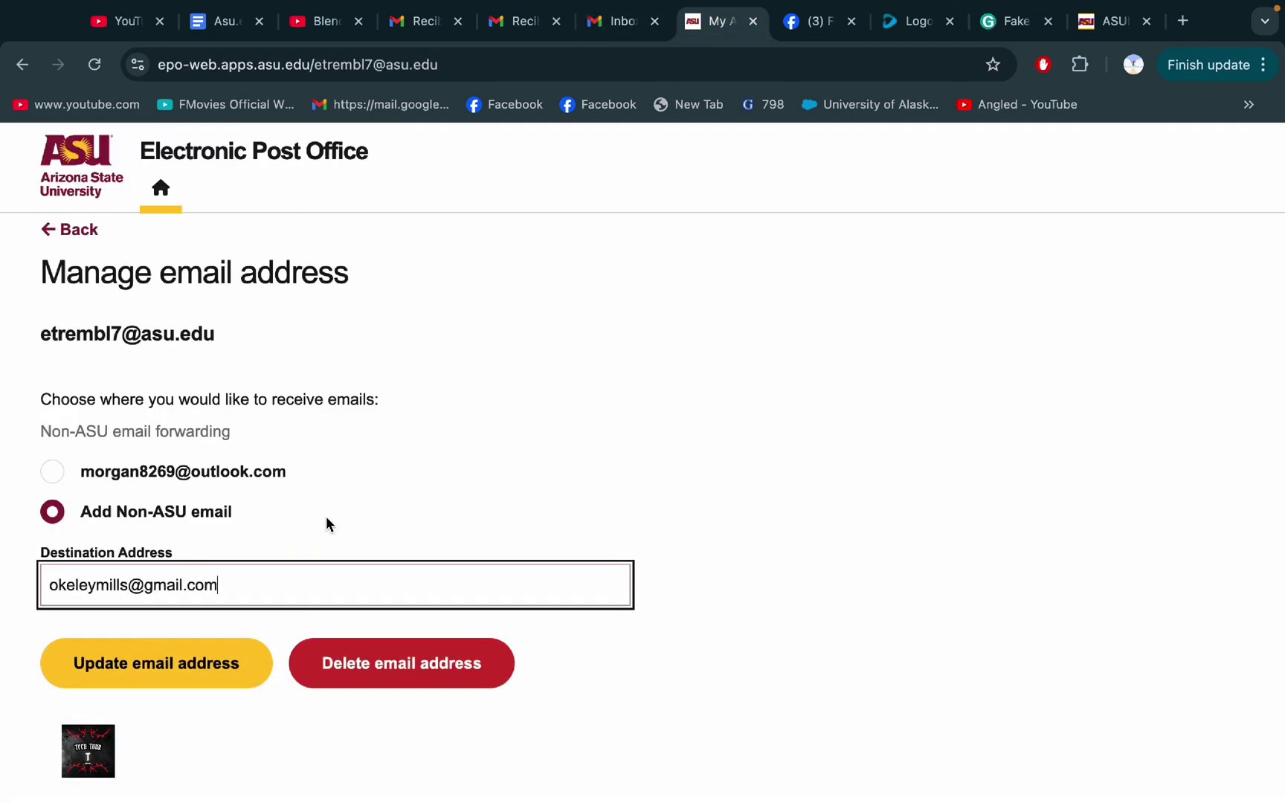
{"action": "left_click", "coordinate": [177, 665]}
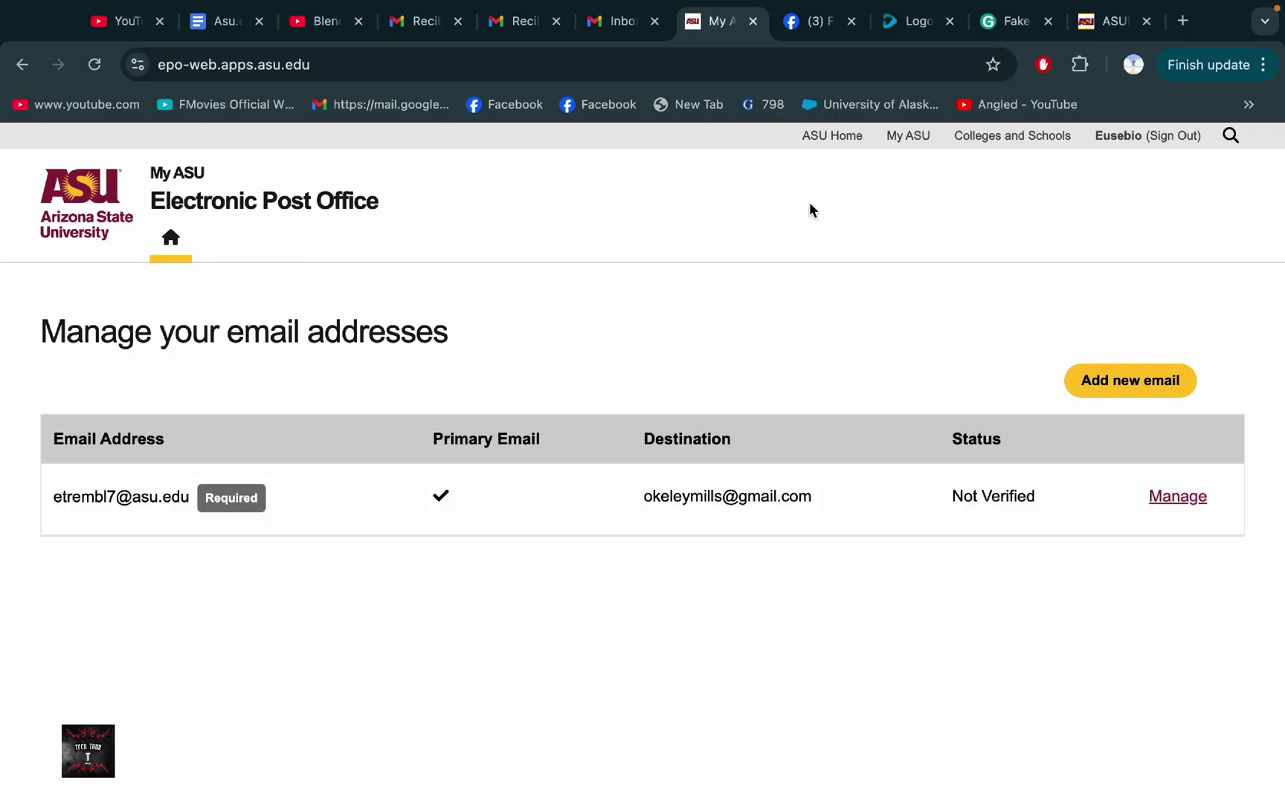
Step: Open the ASU Email Delivery Verification message in the Gmail inbox
{"action": "left_click", "coordinate": [612, 22]}
{"action": "mouse_move", "coordinate": [360, 314]}
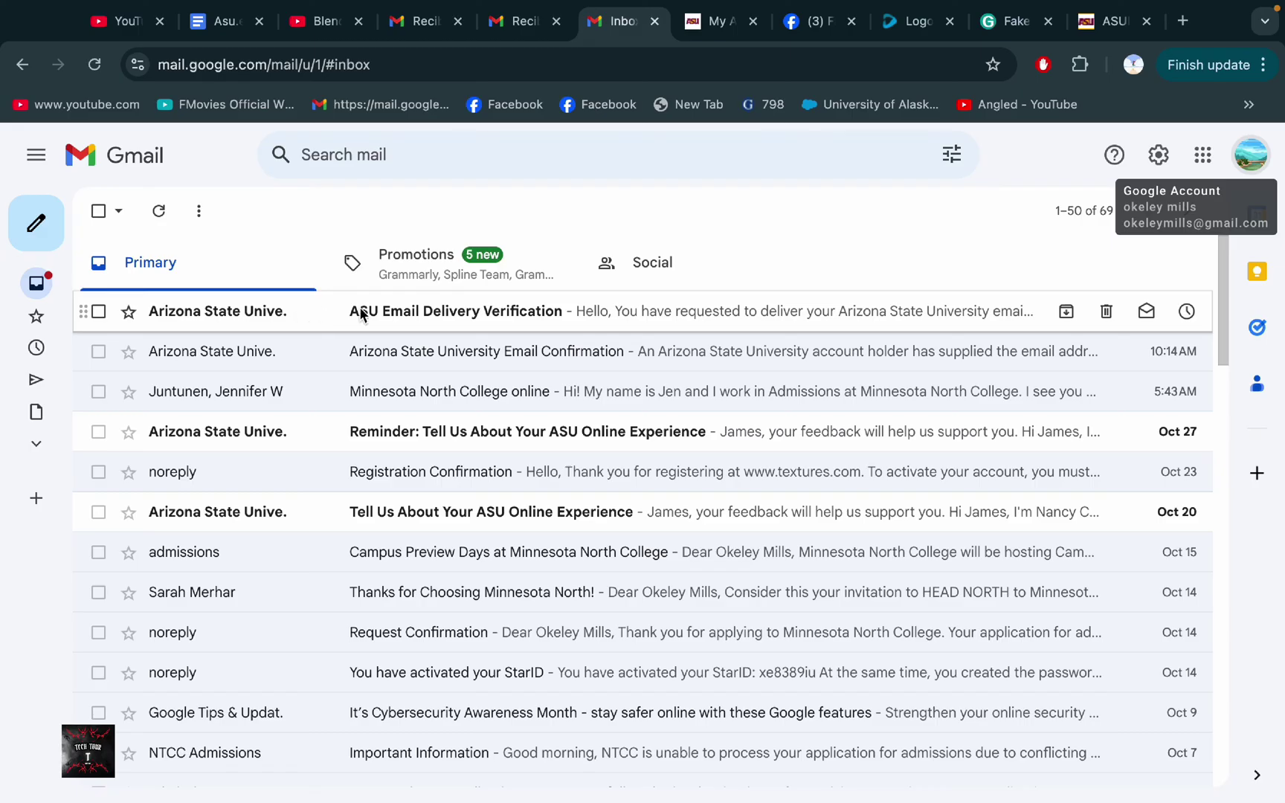
{"action": "left_click", "coordinate": [467, 329]}
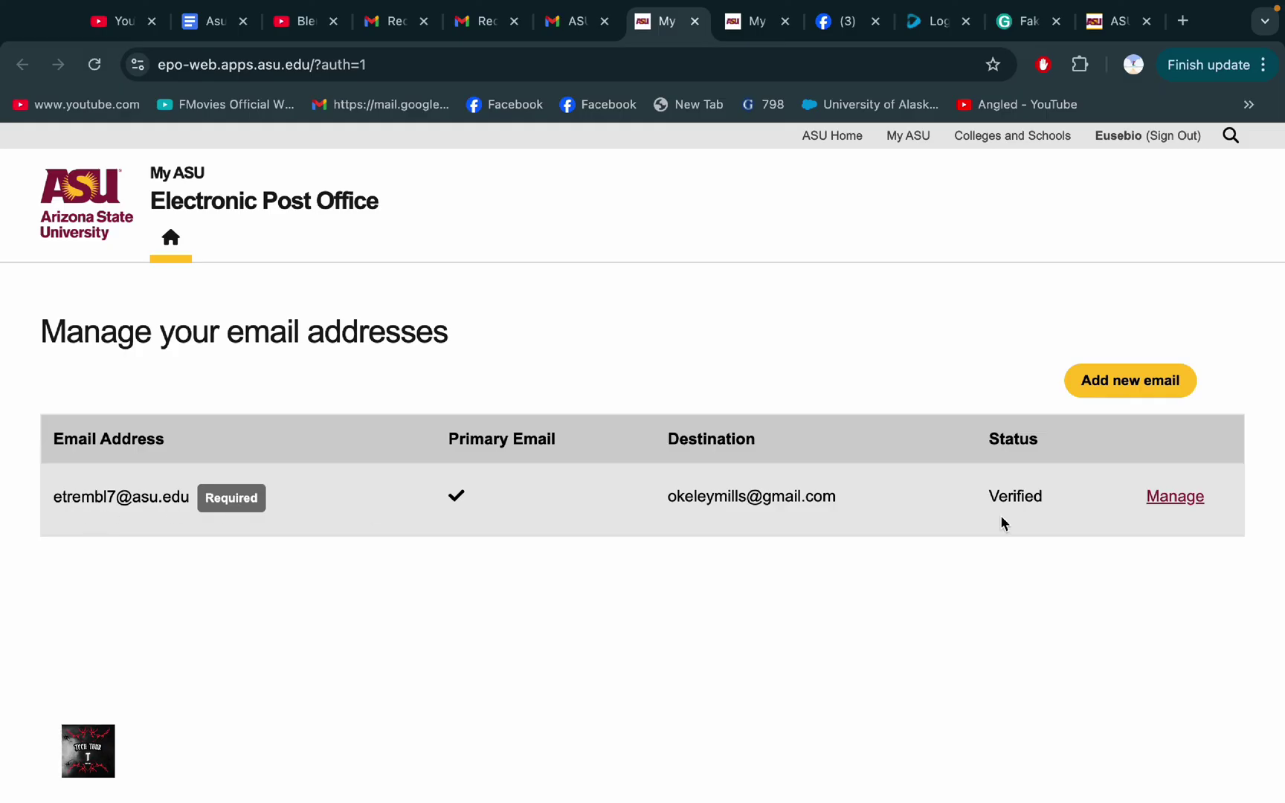
Step: Confirm the Gmail destination reads Verified, then return to the Gmail verification email
{"action": "left_click", "coordinate": [730, 502]}
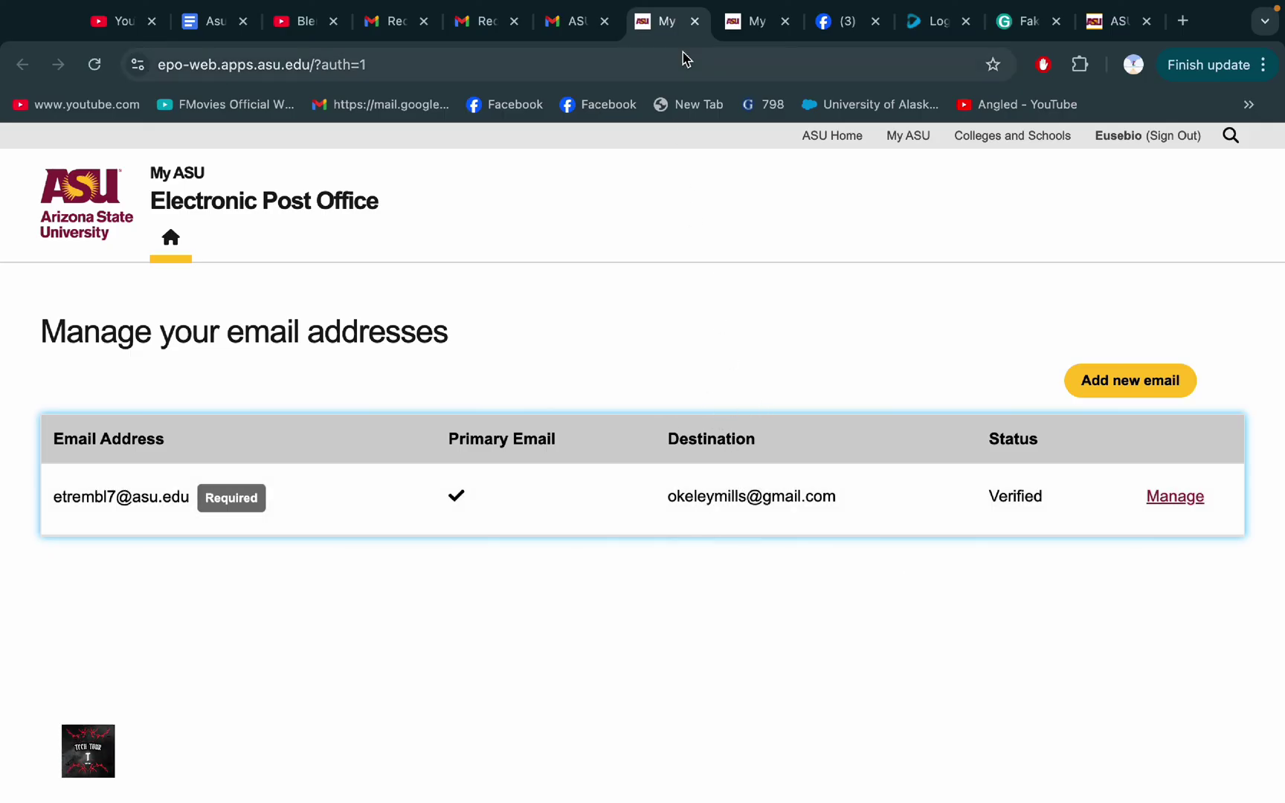
{"action": "left_click", "coordinate": [577, 22]}
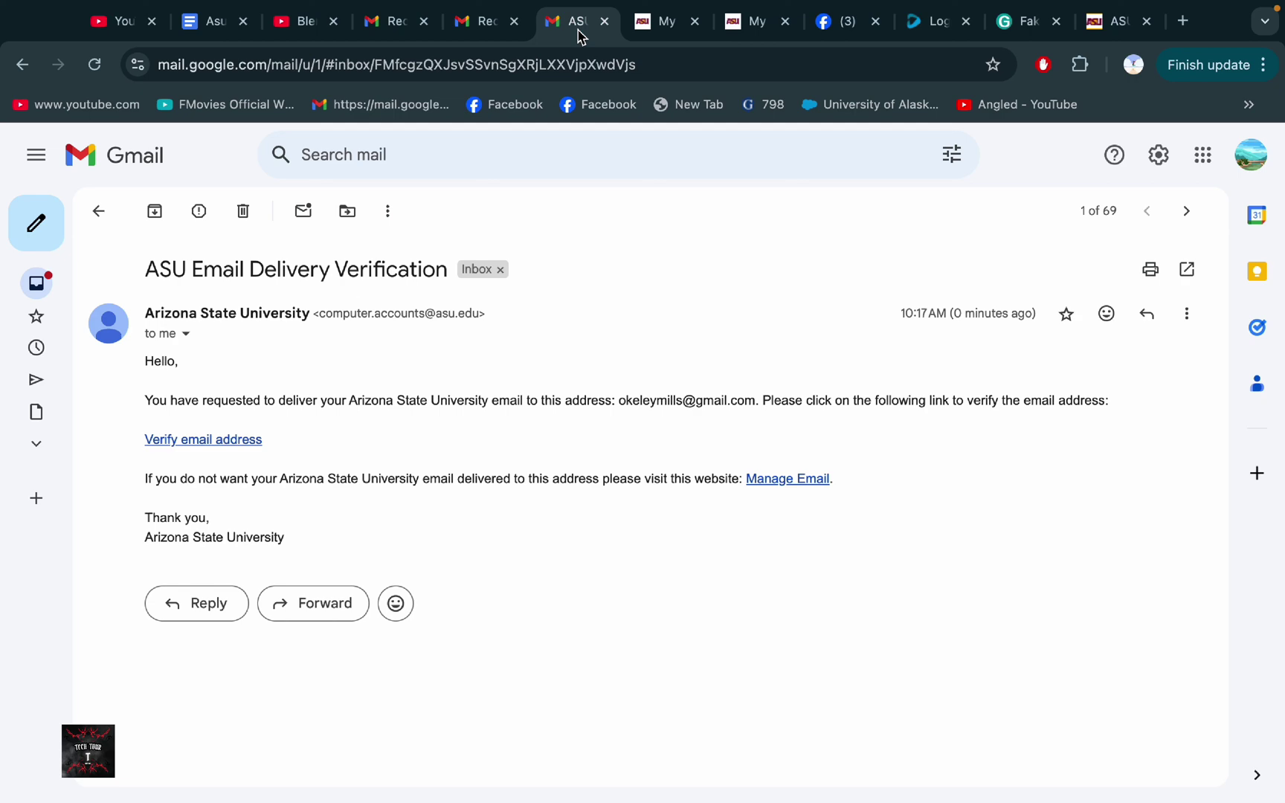
Step: Return to the Gmail inbox and twice check which Google account is signed in
{"action": "left_click", "coordinate": [99, 210]}
{"action": "left_click", "coordinate": [1251, 154]}
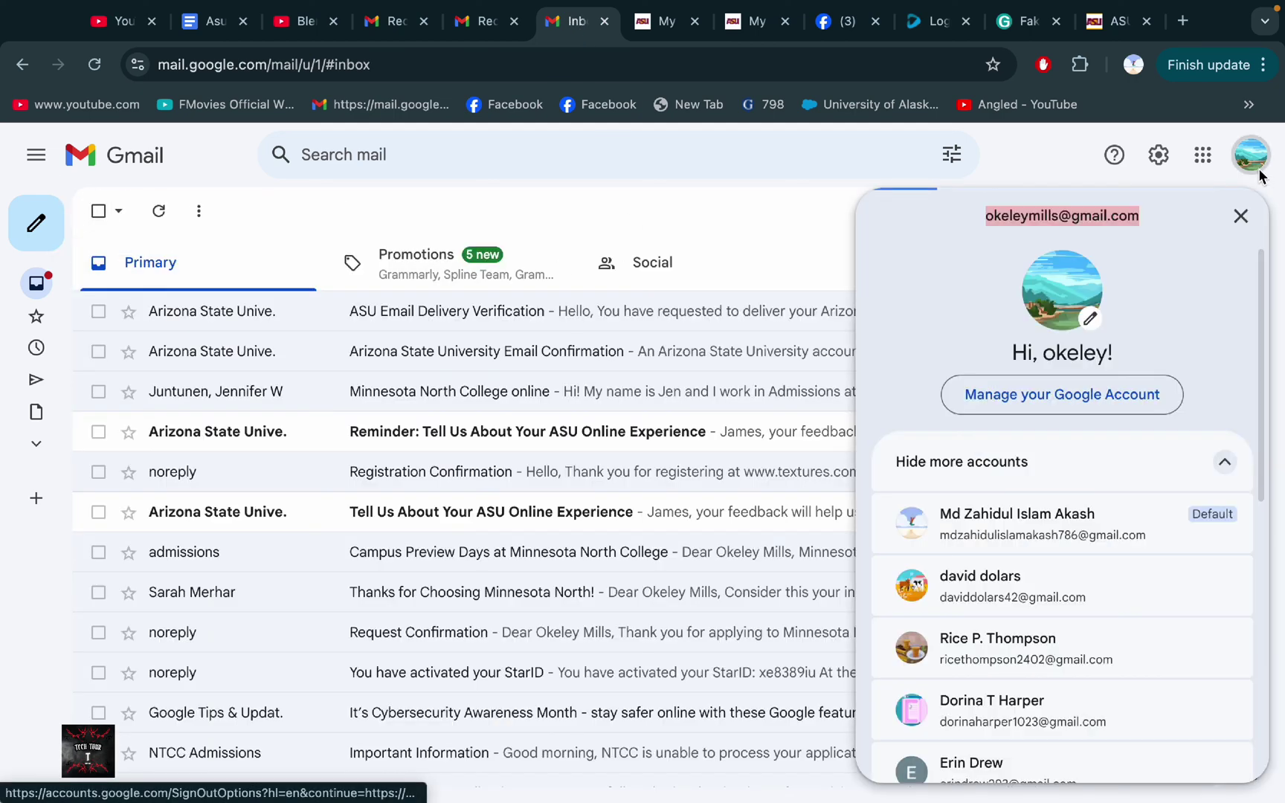
{"action": "left_click", "coordinate": [1237, 214]}
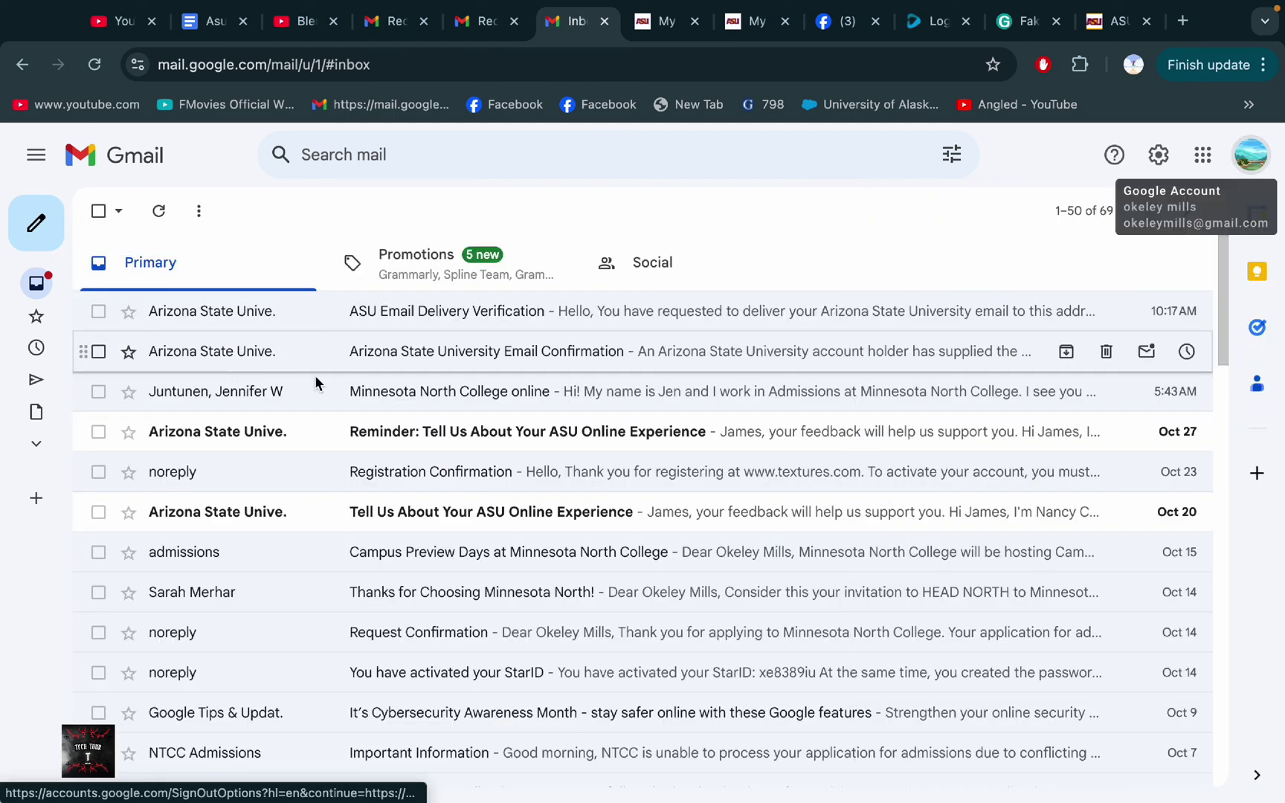
{"action": "scroll", "coordinate": [634, 460], "scroll_direction": "down", "scroll_amount": 2}
{"action": "scroll", "coordinate": [633, 460], "scroll_direction": "up", "scroll_amount": 2}
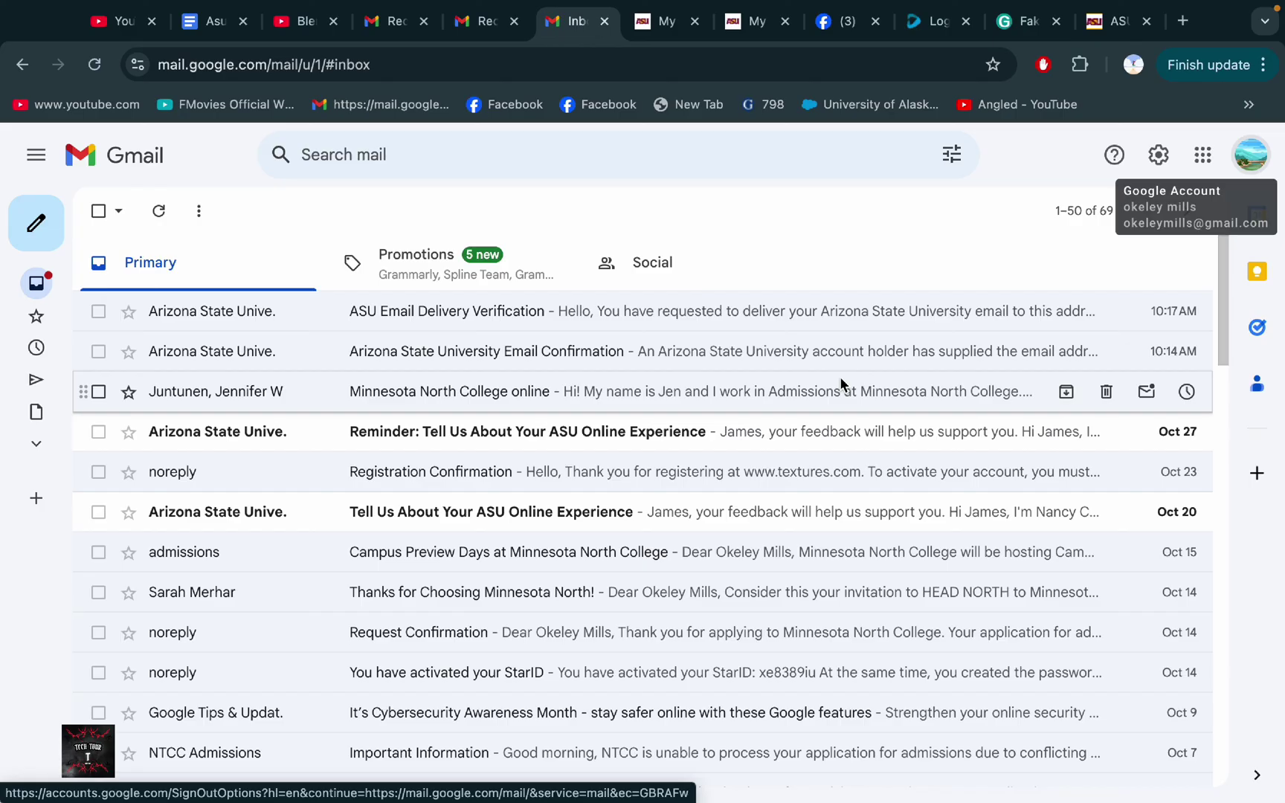
{"action": "left_click", "coordinate": [1249, 157]}
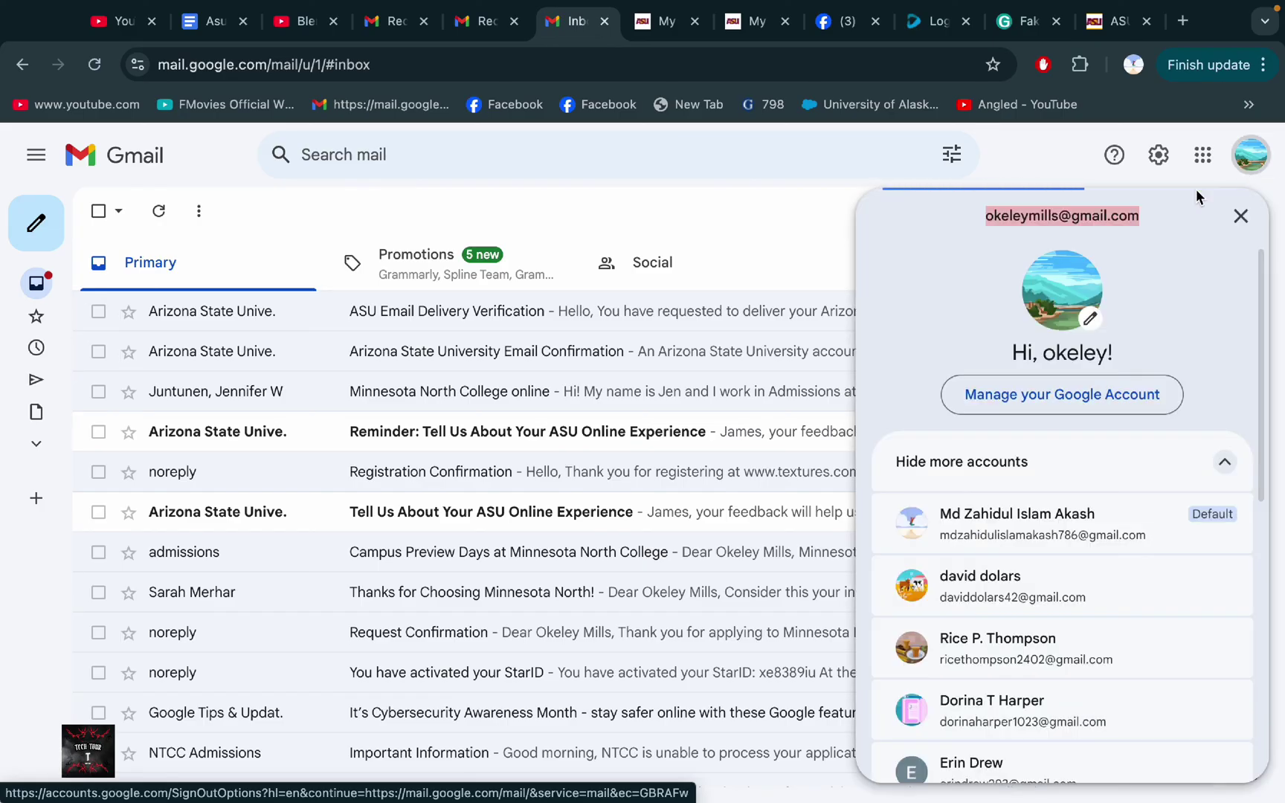
{"action": "left_click", "coordinate": [1242, 216]}
{"action": "mouse_move", "coordinate": [719, 424]}
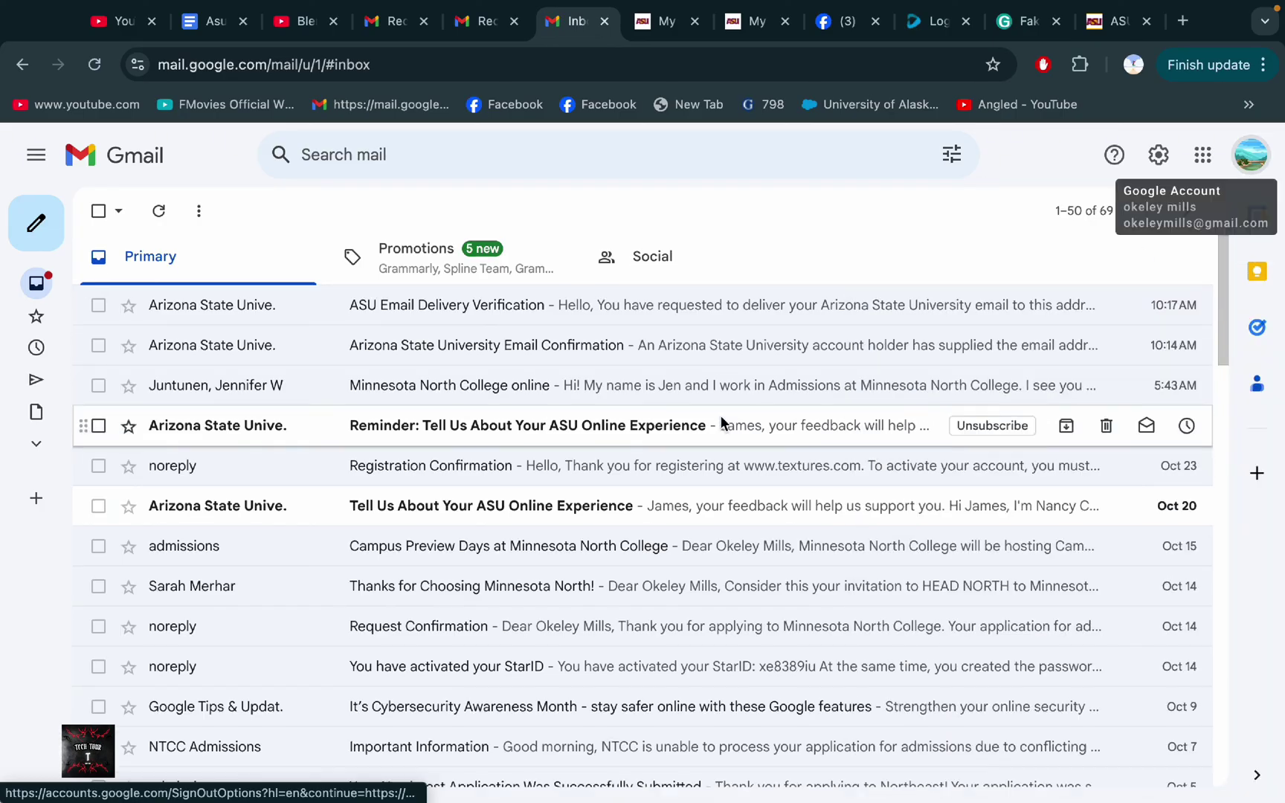
{"action": "scroll", "coordinate": [720, 414], "scroll_direction": "down", "scroll_amount": 5}
{"action": "scroll", "coordinate": [720, 415], "scroll_direction": "up", "scroll_amount": 5}
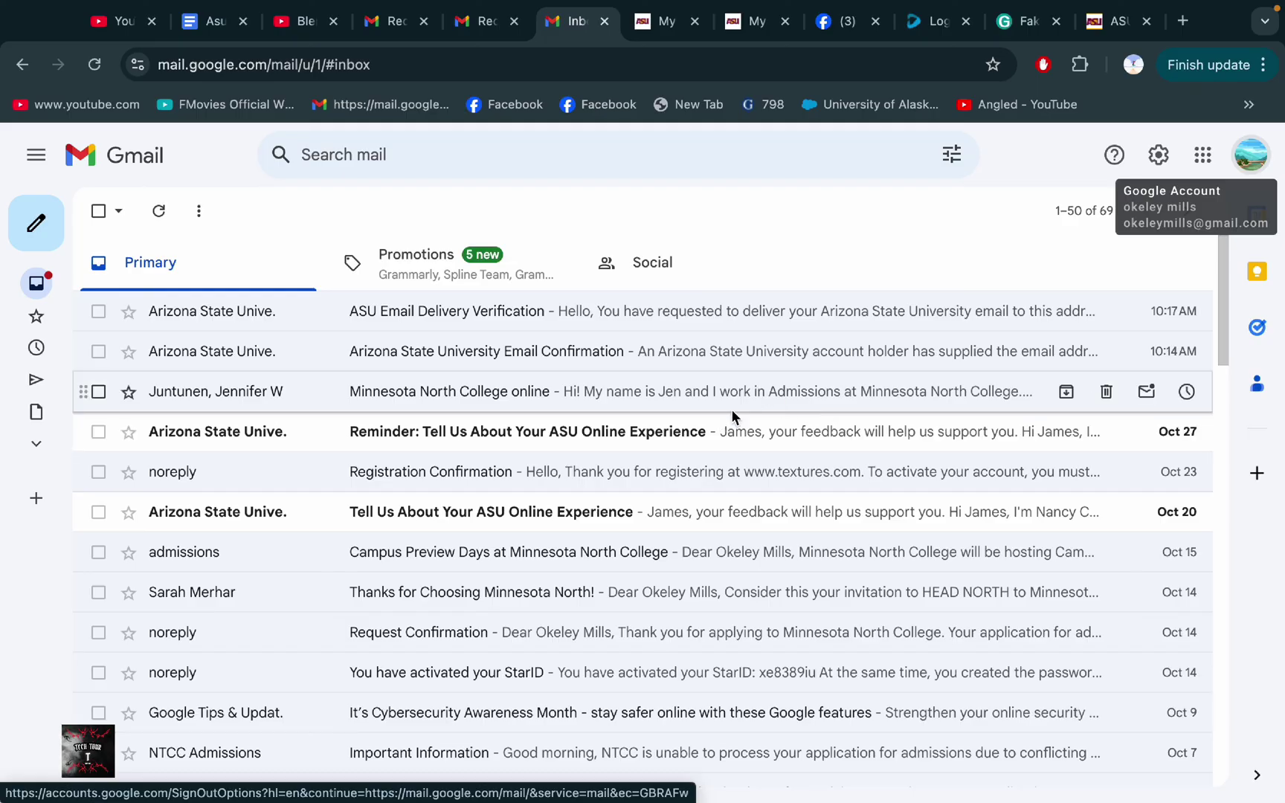